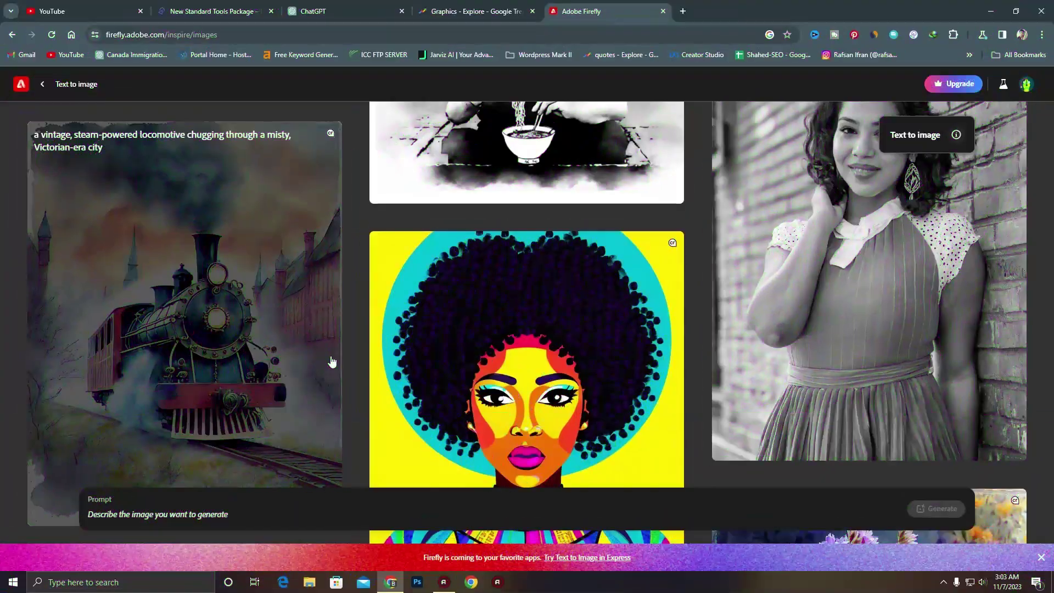
- Browse the Text to image inspiration gallery and examine the prompts behind sample images such as the dragon and the penguin
scroll(343, 362, down, 15)
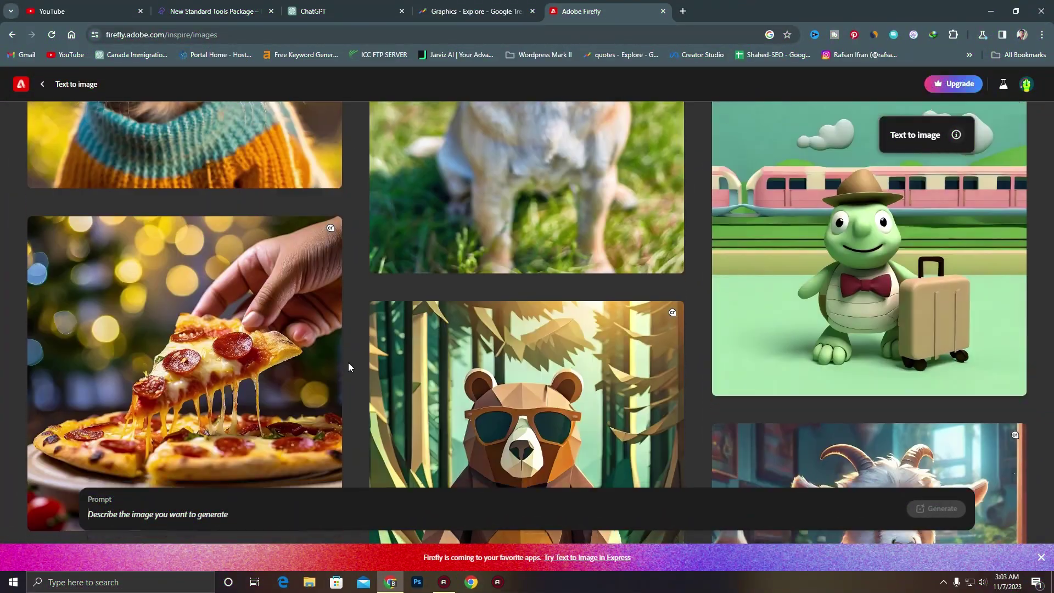
scroll(348, 367, down, 10)
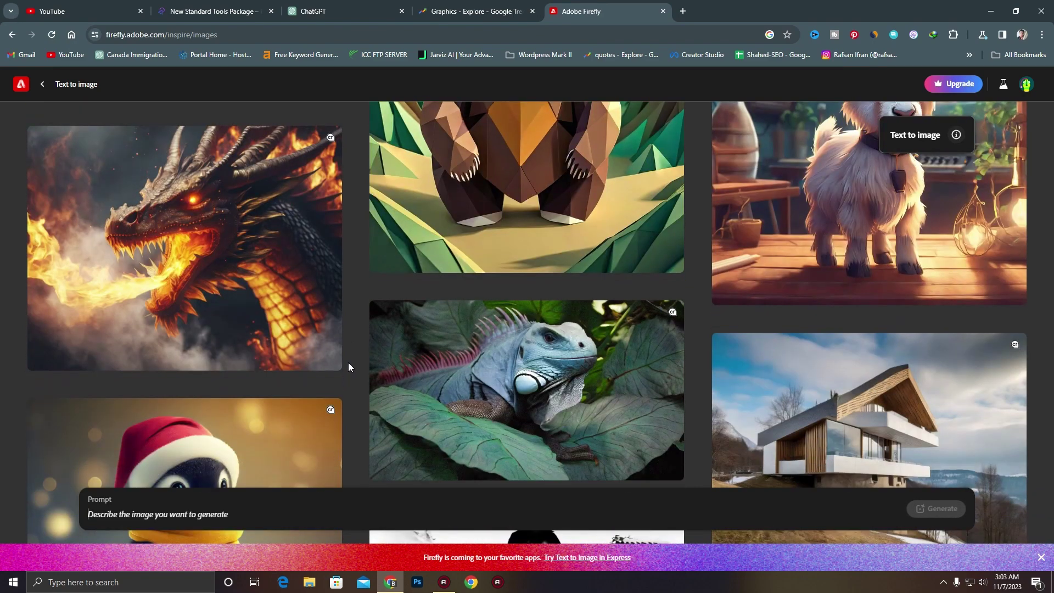
scroll(348, 367, down, 1)
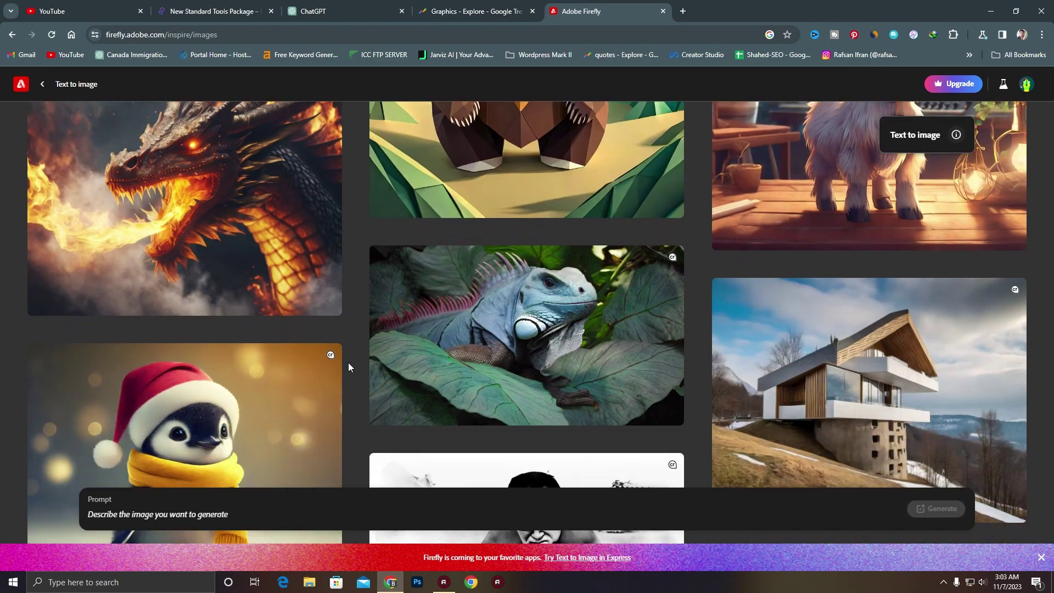
scroll(348, 363, up, 2)
mouse_move(203, 343)
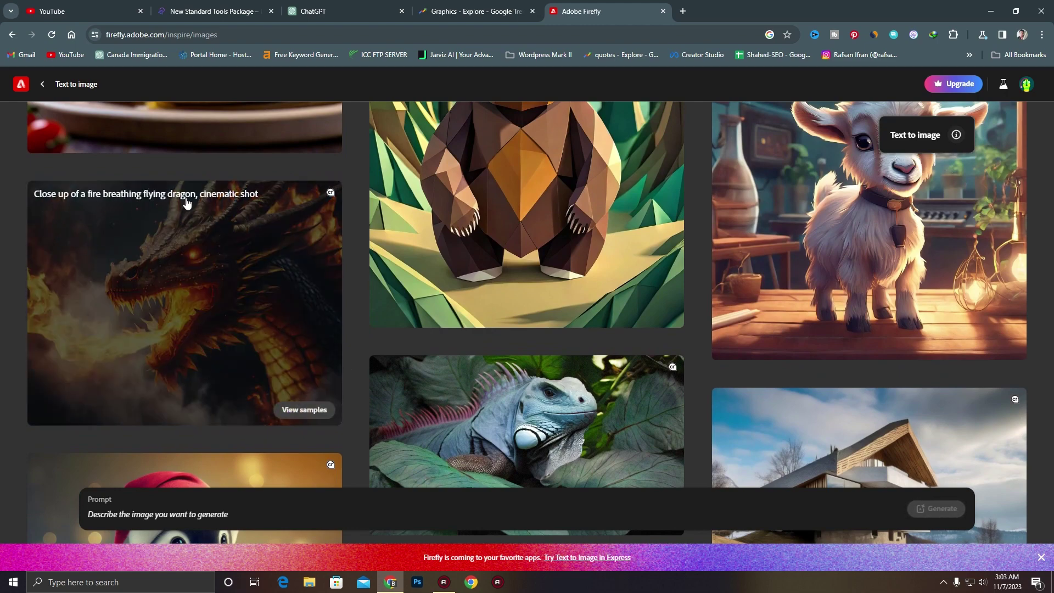
mouse_move(245, 472)
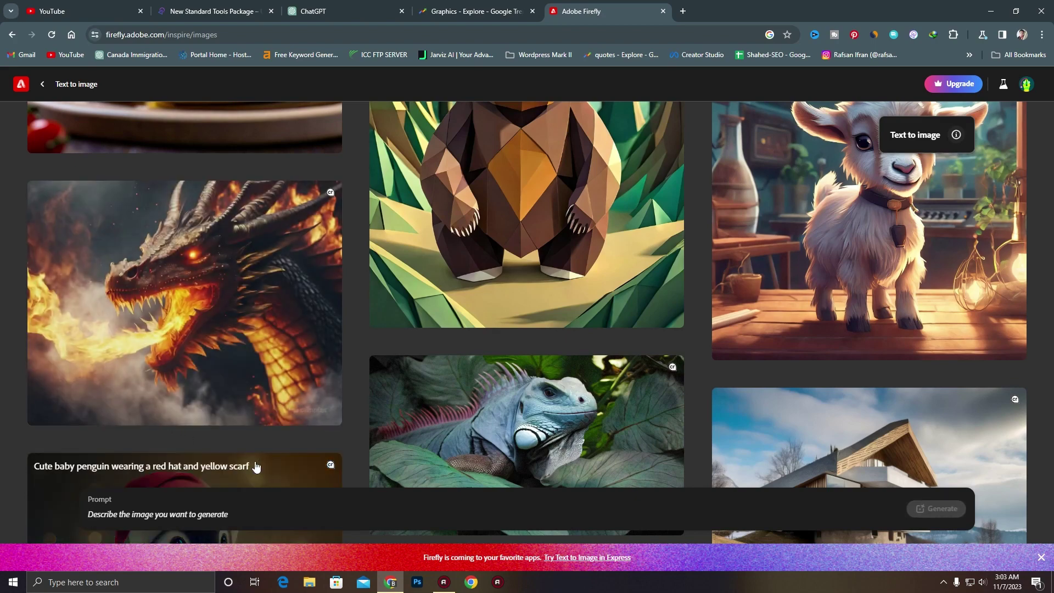
mouse_move(211, 212)
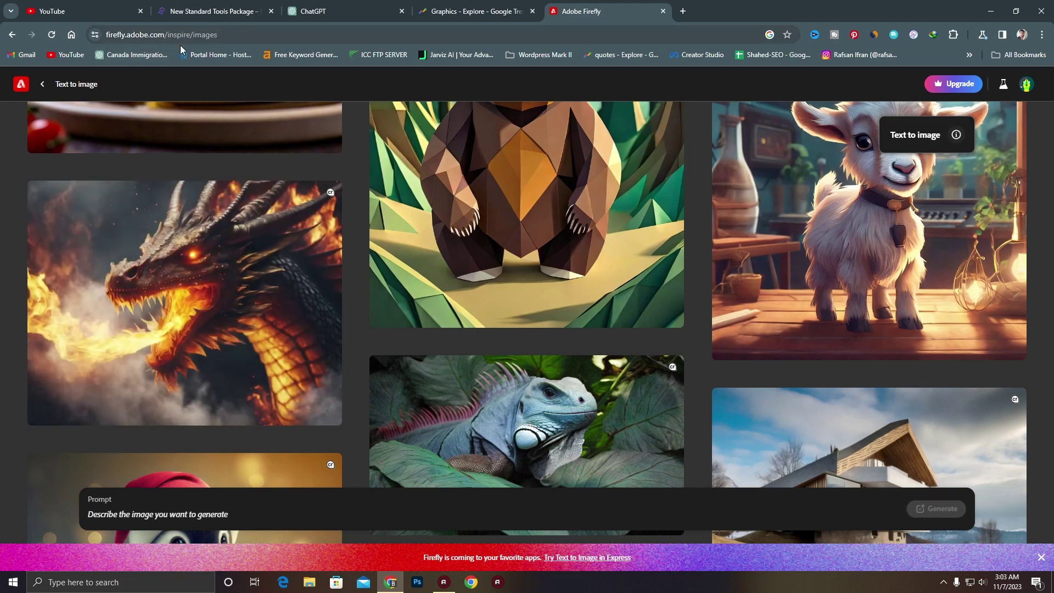
scroll(306, 406, down, 2)
scroll(306, 406, down, 8)
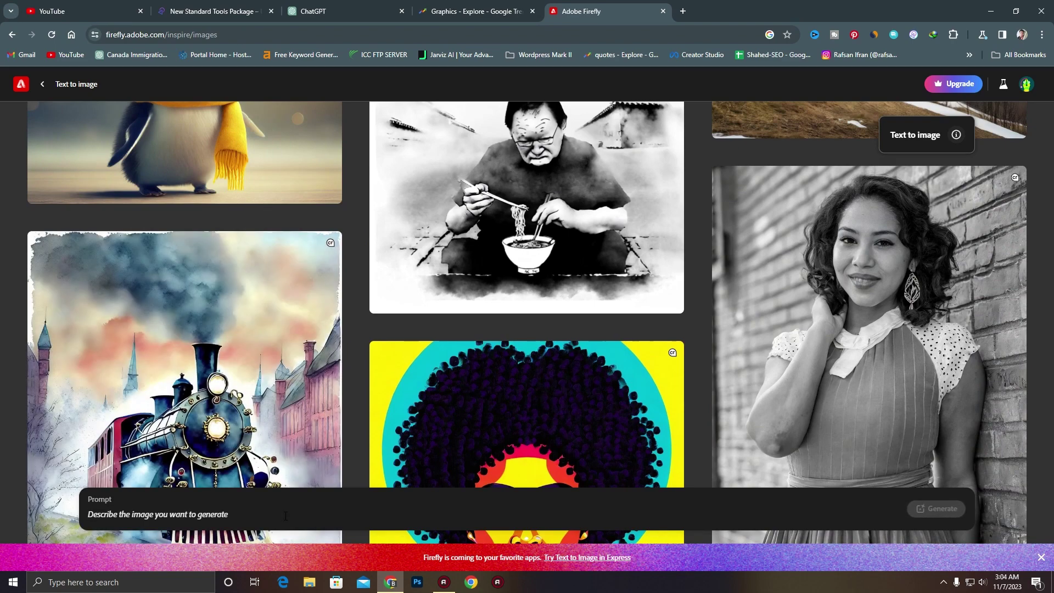
scroll(423, 457, down, 4)
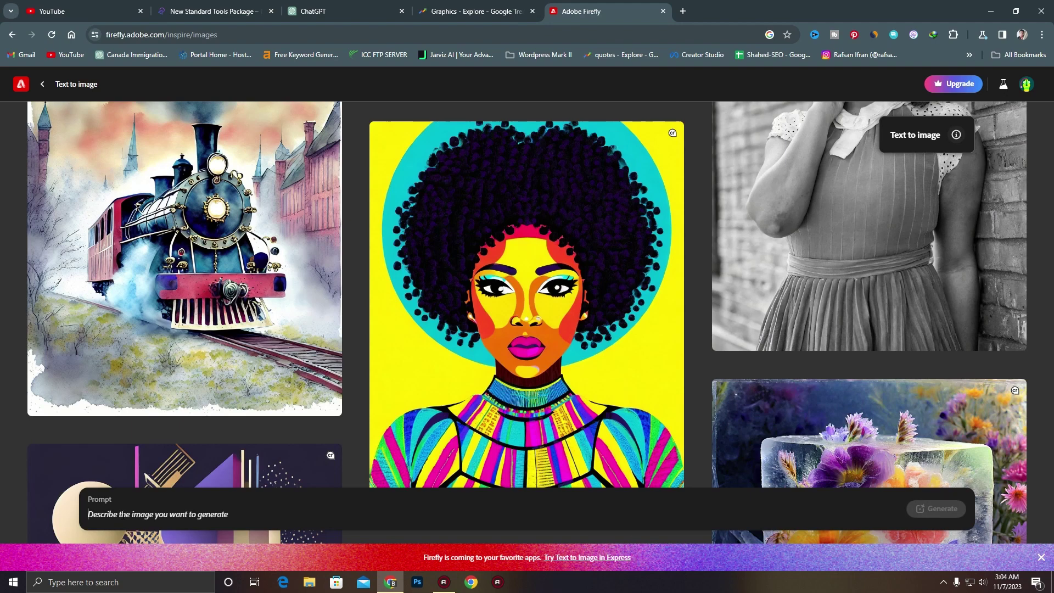
- Generate images from the prompt "sketch of some students talking in the road in uk, a big ben view from the backside" and skip the tour
text(s)
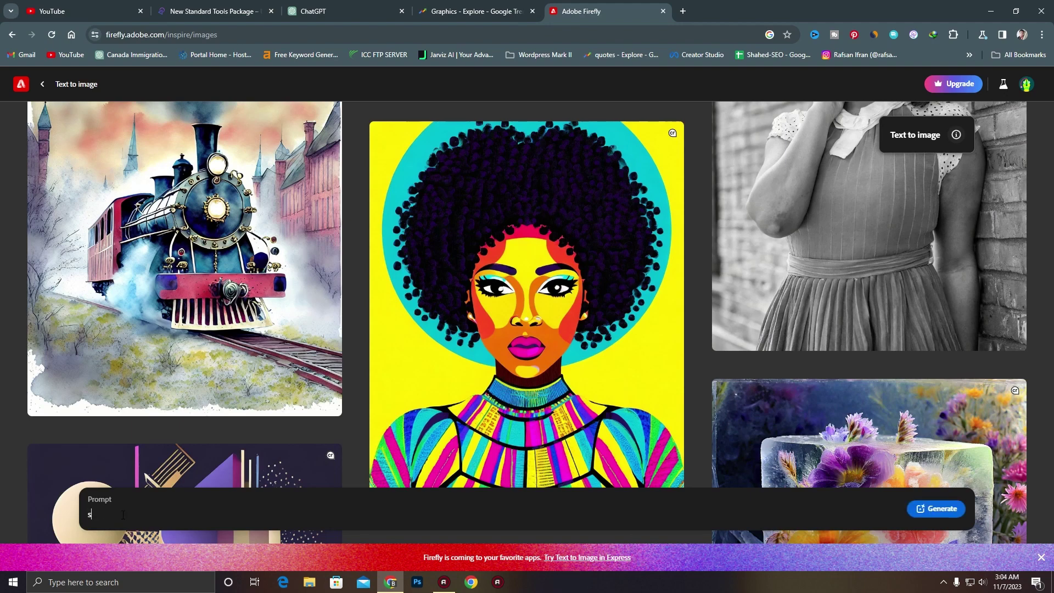
text(ketch odf some students talking in the road in )
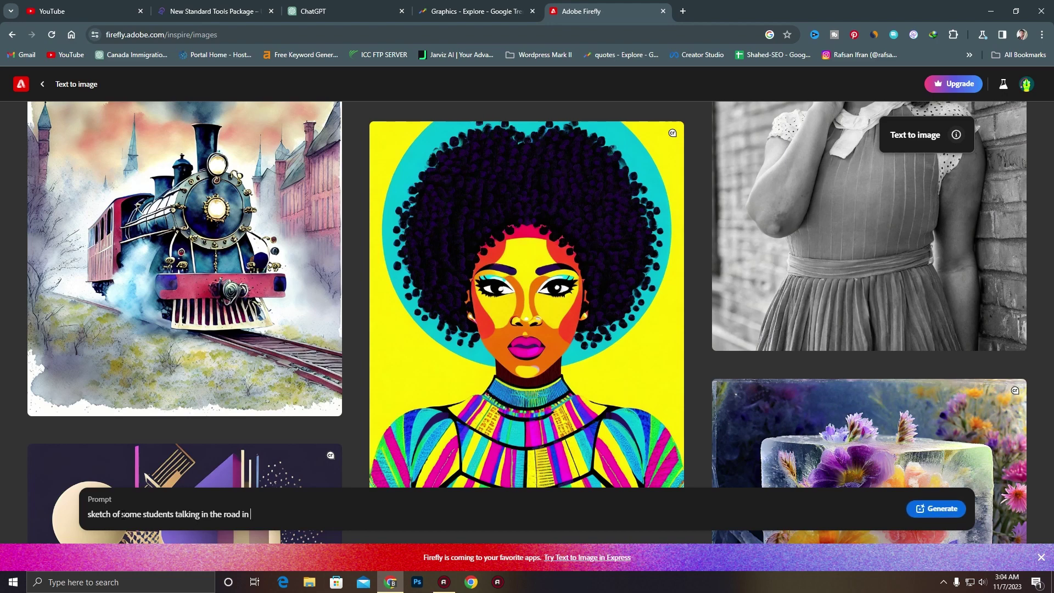
text(uk)
text(a big ben view from the backside)
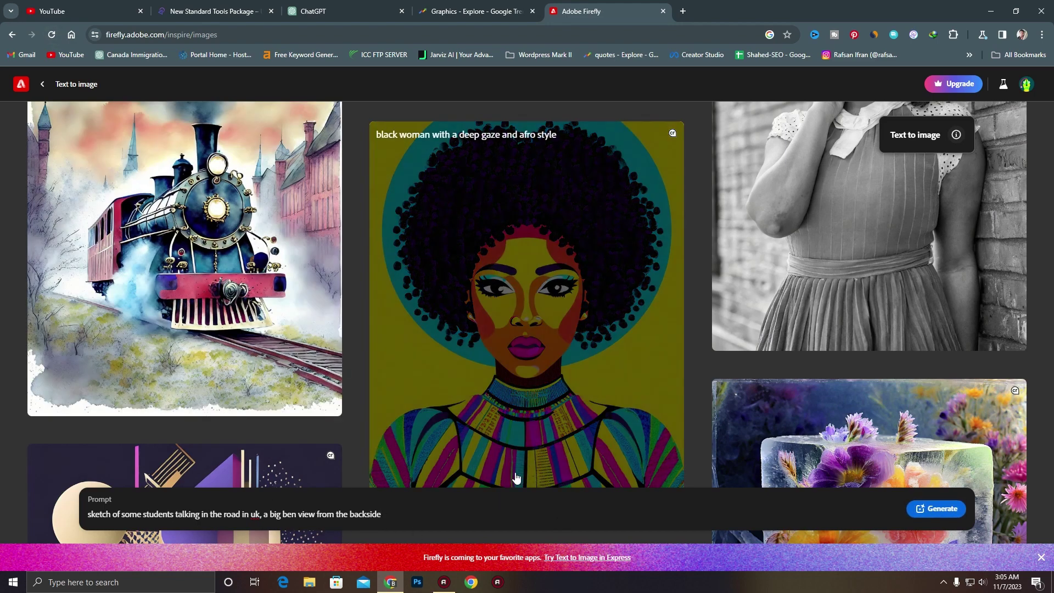
click(927, 510)
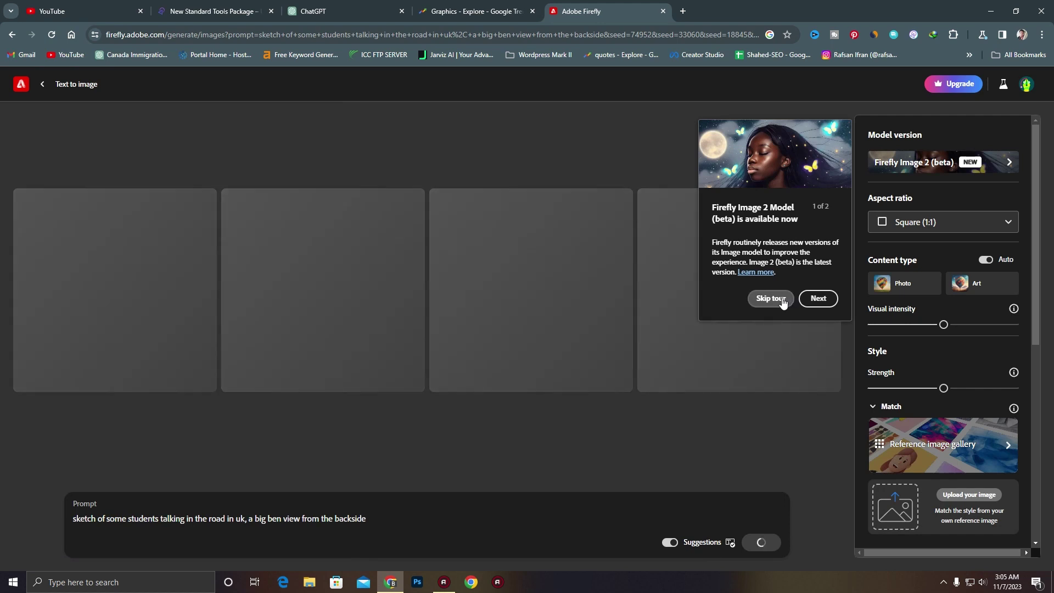
click(770, 298)
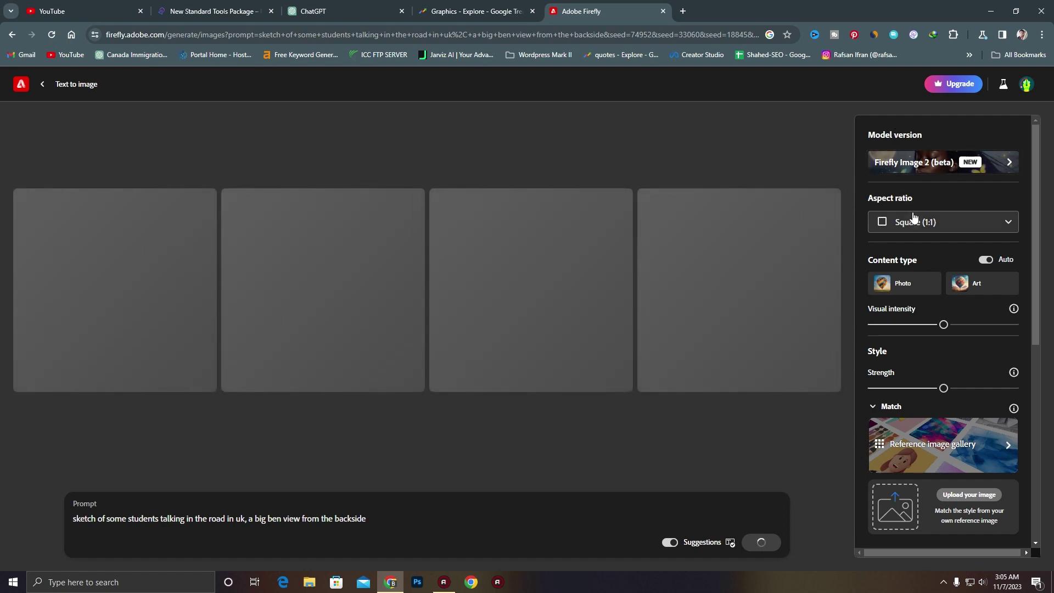
click(941, 222)
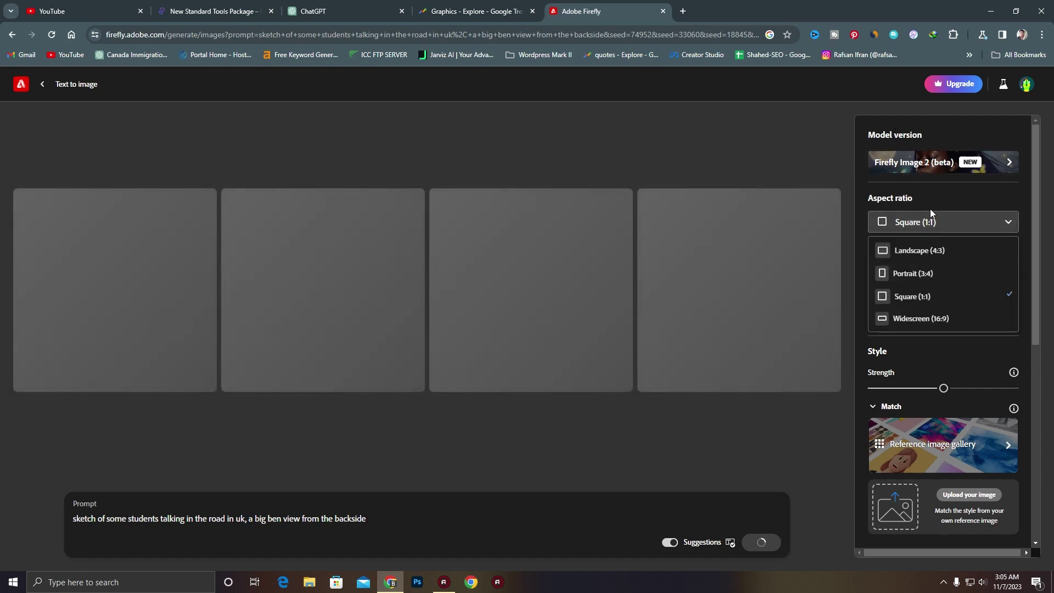
click(964, 202)
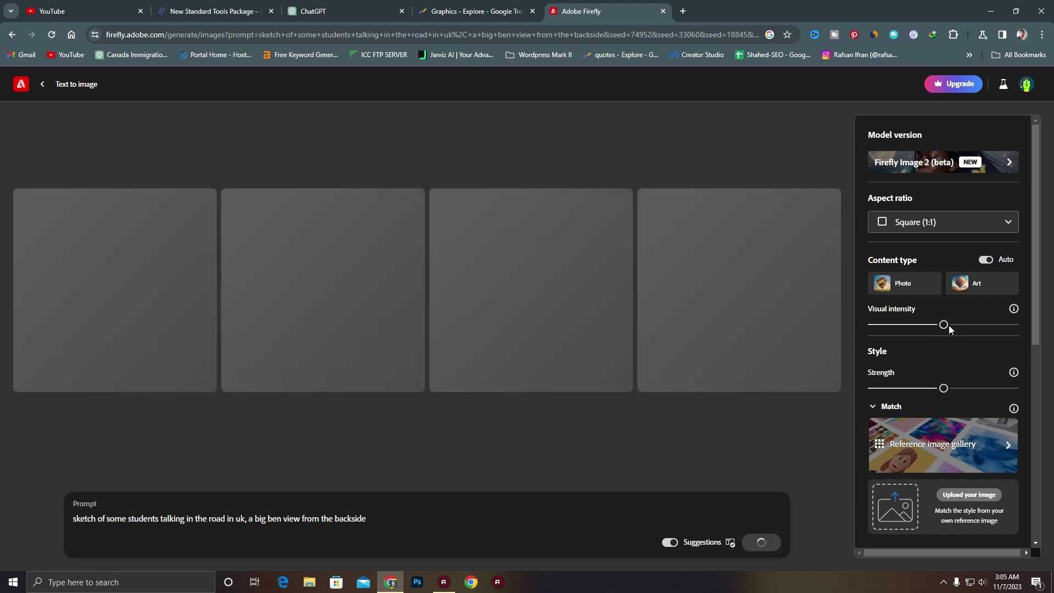
scroll(877, 375, down, 7)
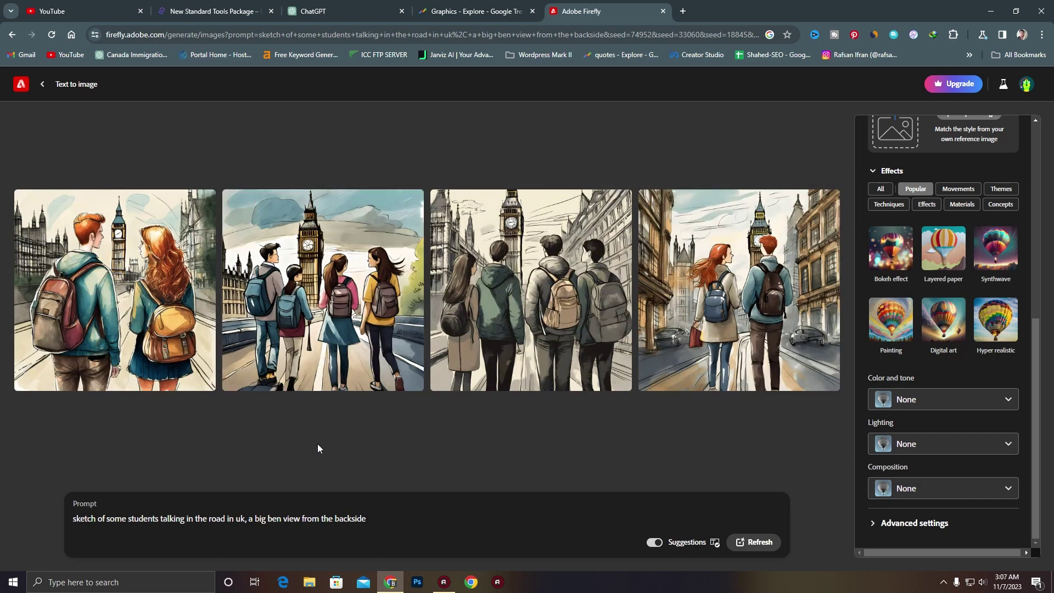
- Enlarge the page and inspect the second generated image, with the four students walking, in the large preview
key(ctrl+plus)
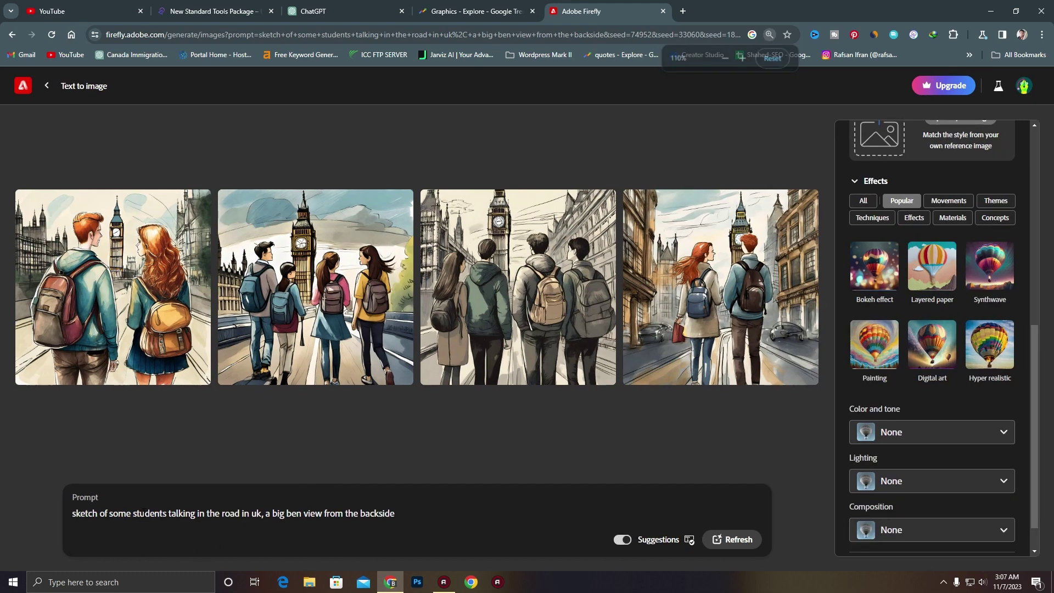
key(ctrl+plus)
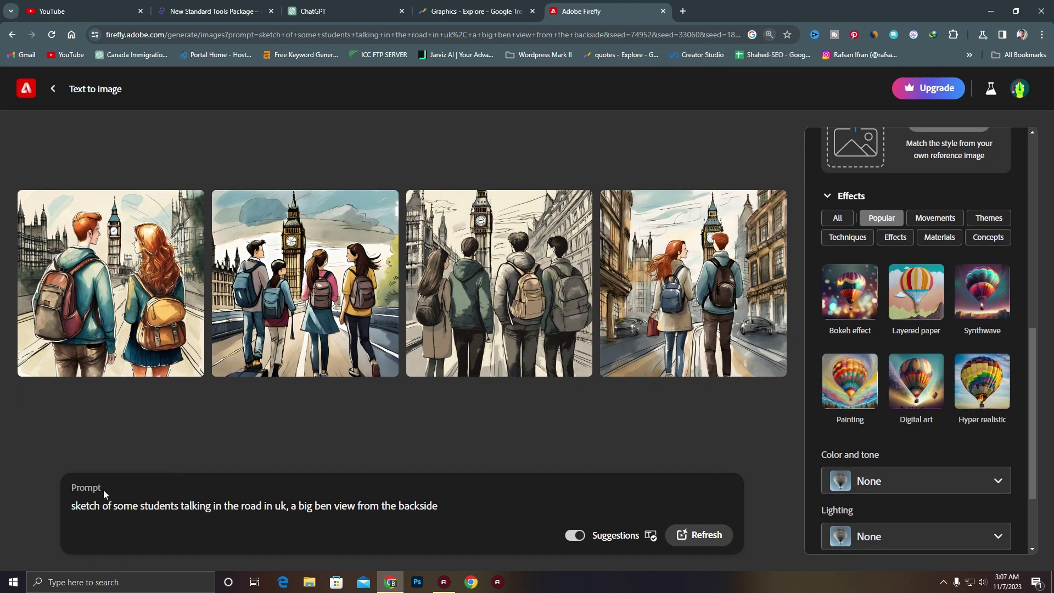
key(ctrl+plus)
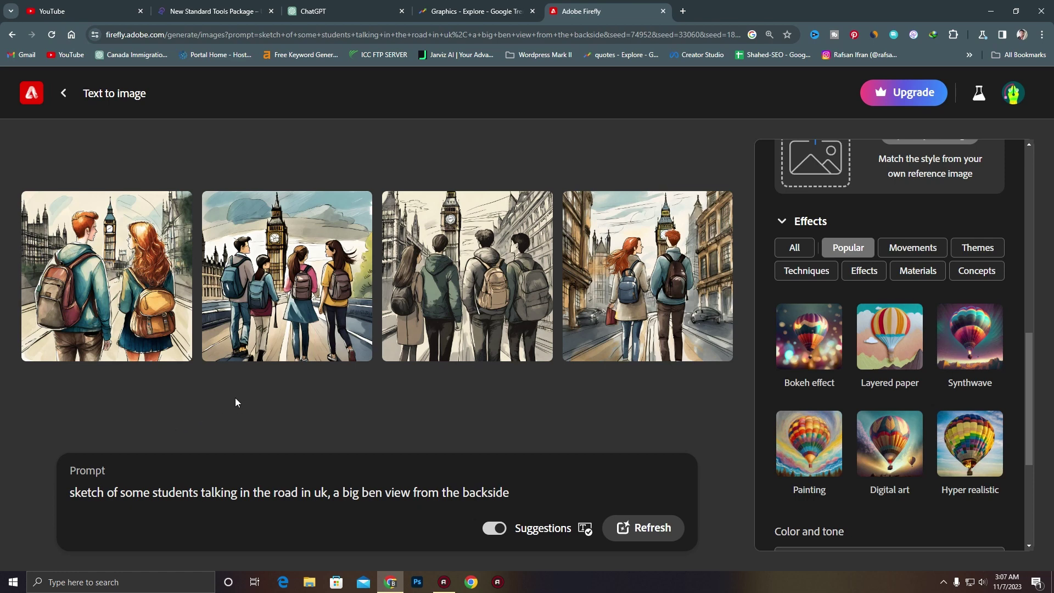
click(269, 294)
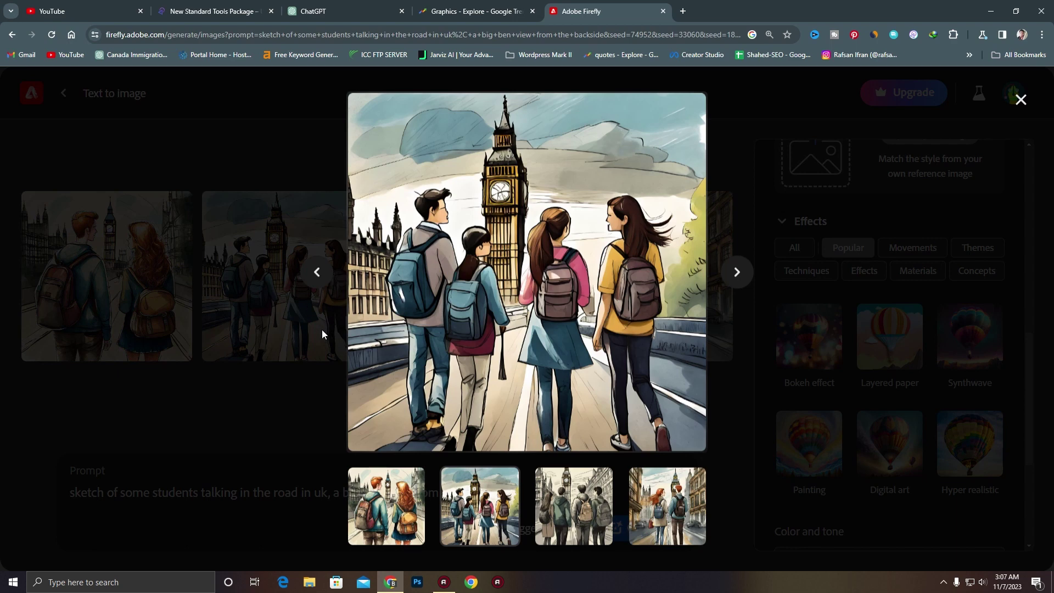
mouse_move(608, 178)
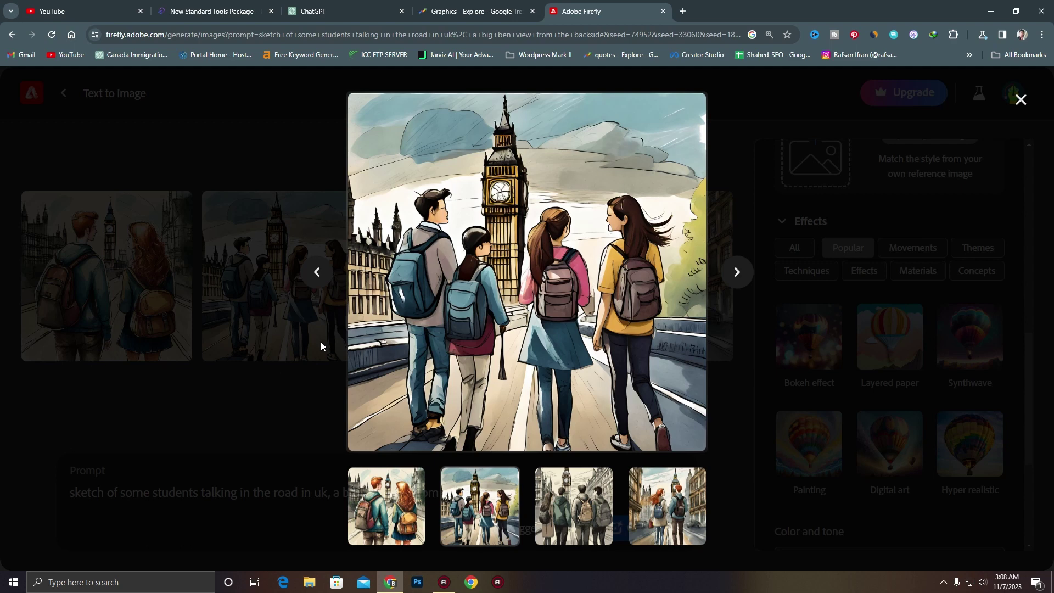
mouse_move(498, 289)
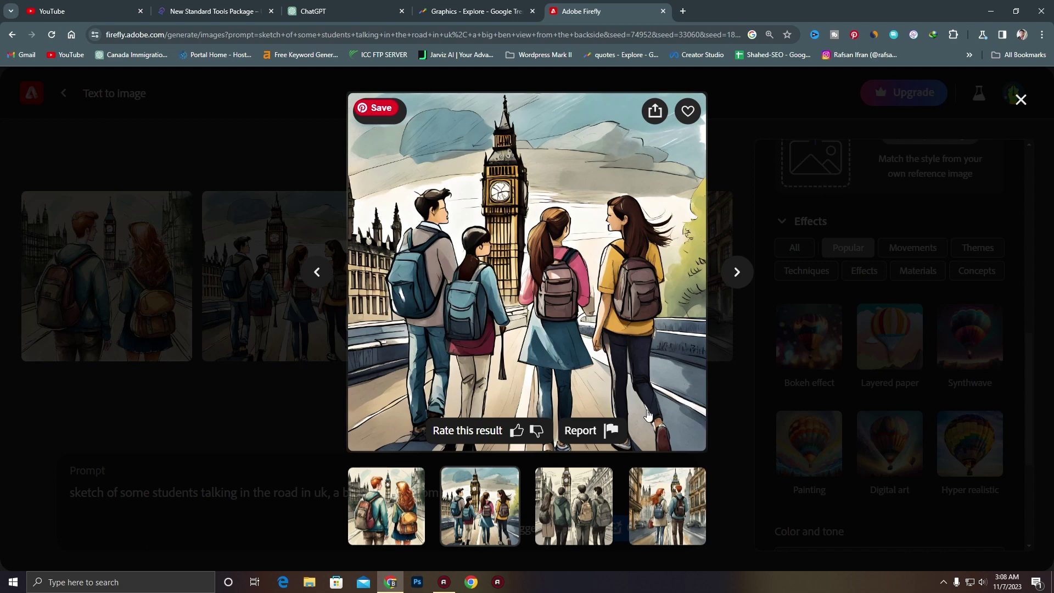
- Download the fourth generated image, accepting the AI transparency notice and setting it not to show again
click(681, 518)
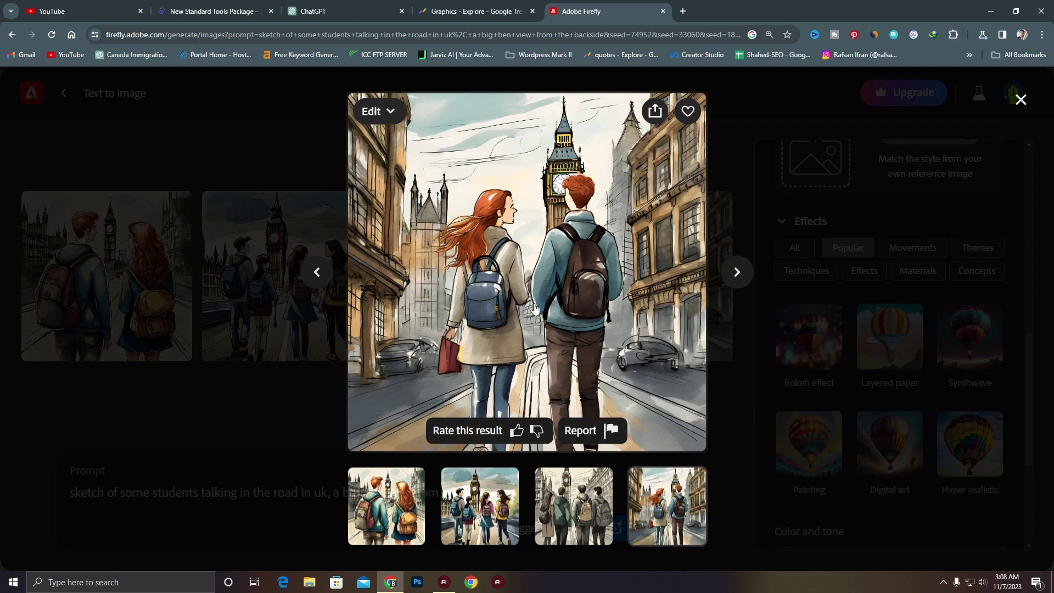
click(655, 114)
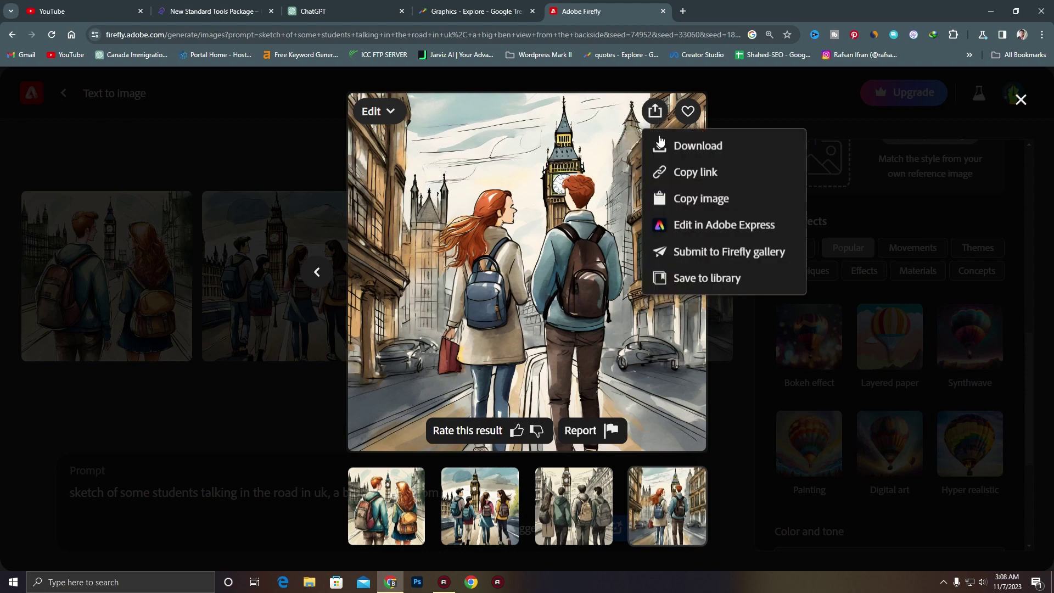
click(693, 153)
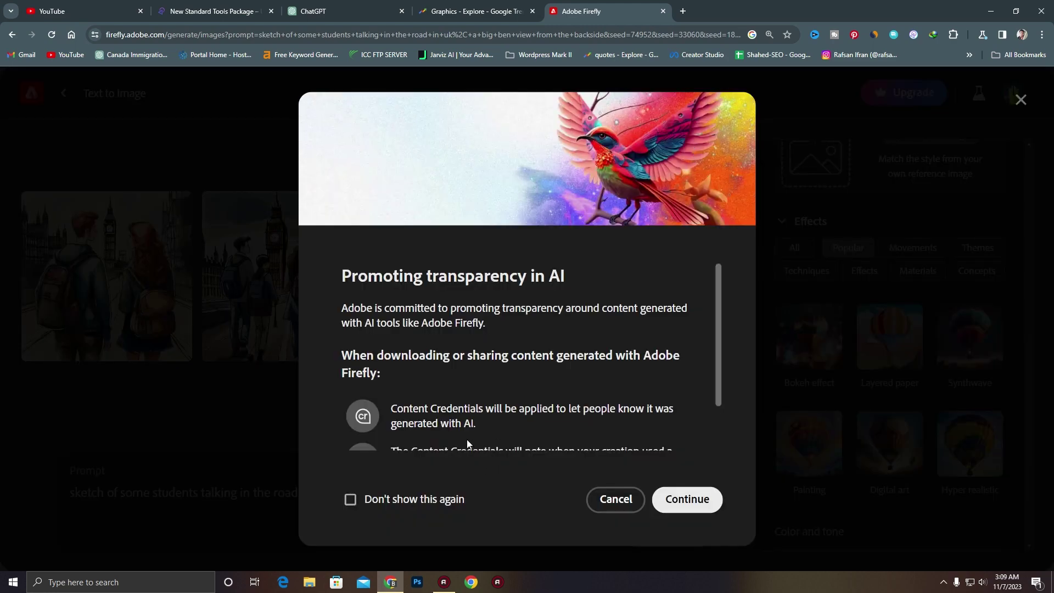
scroll(471, 445, down, 2)
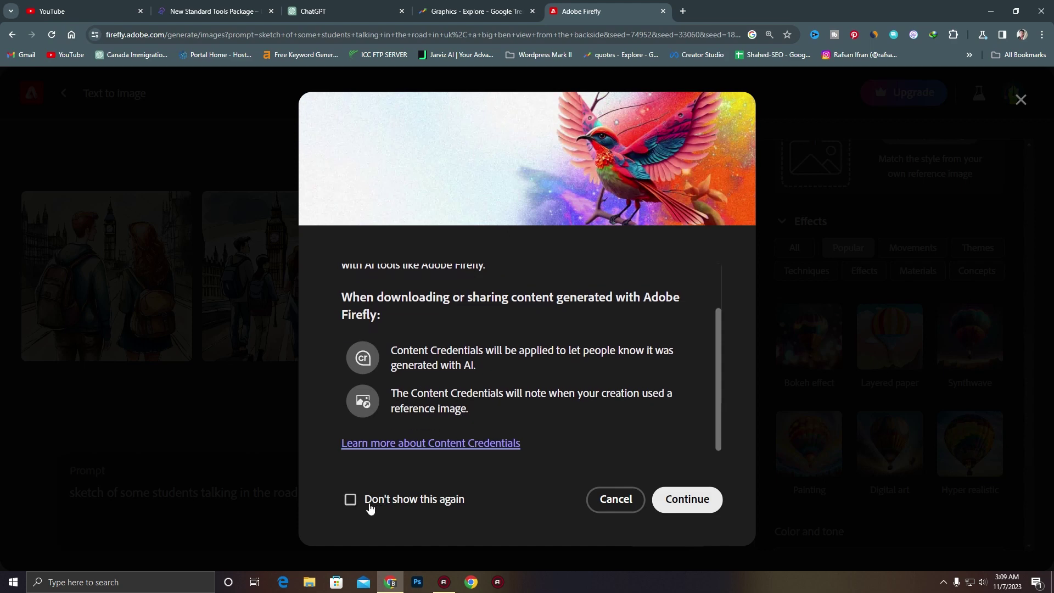
click(388, 505)
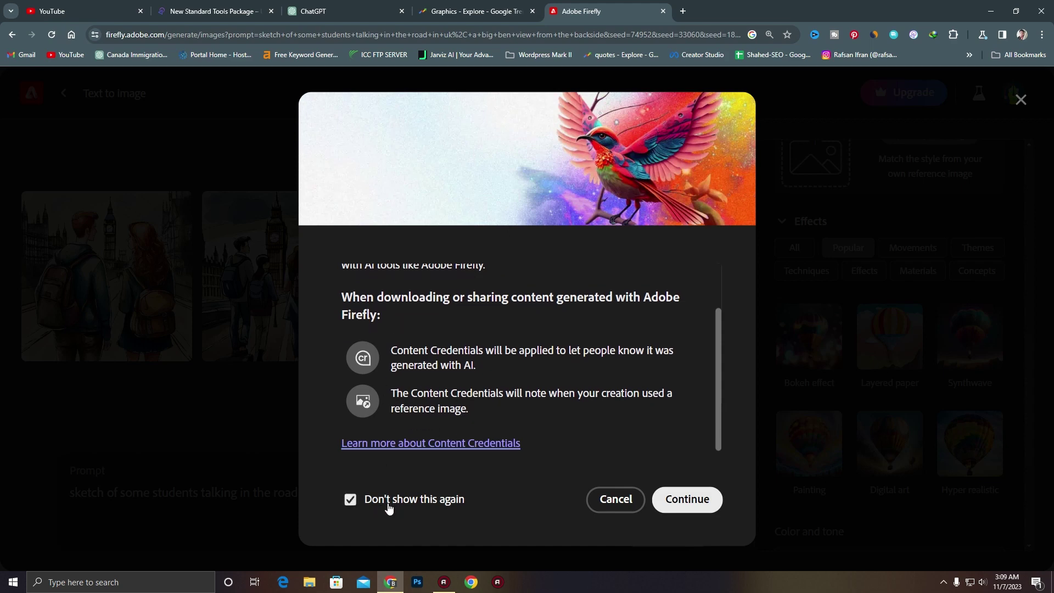
click(687, 499)
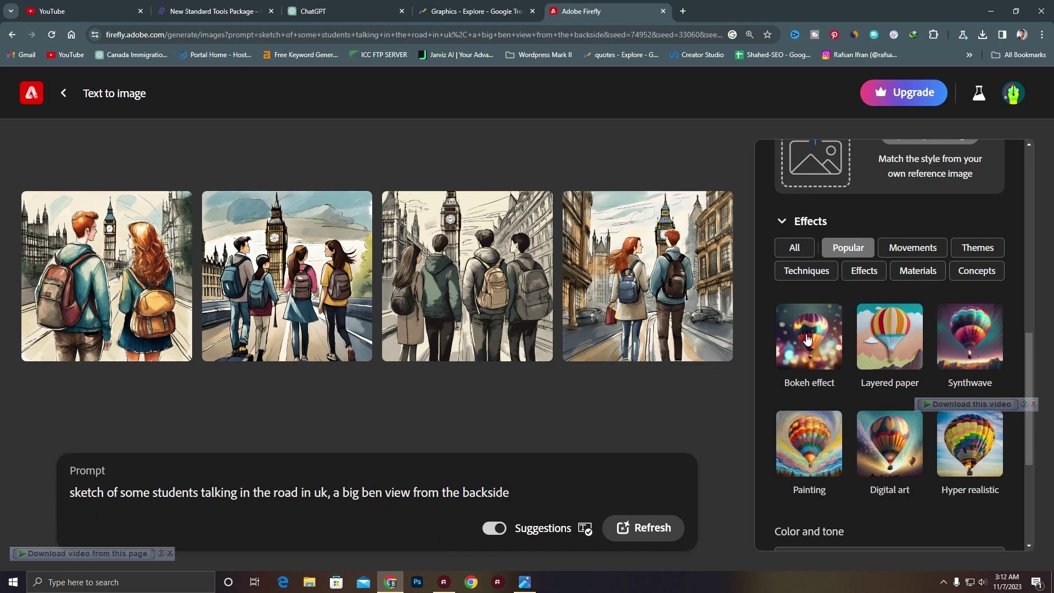
- Apply the Digital art effect from the popular effects to the prompt
scroll(831, 301, up, 1)
scroll(851, 291, down, 1)
scroll(872, 286, up, 1)
scroll(873, 285, down, 1)
scroll(898, 465, down, 1)
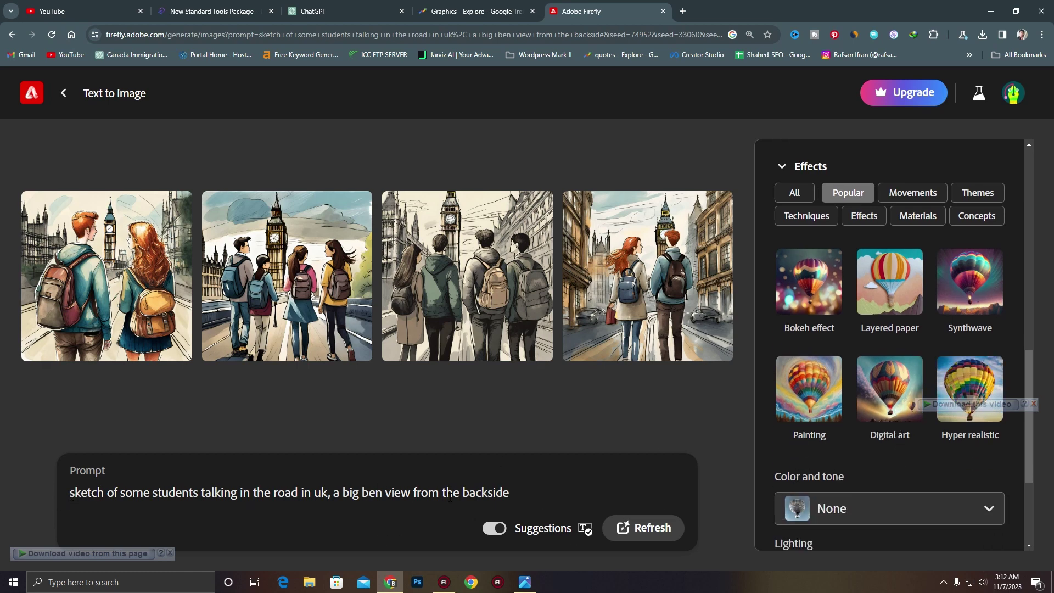
click(880, 415)
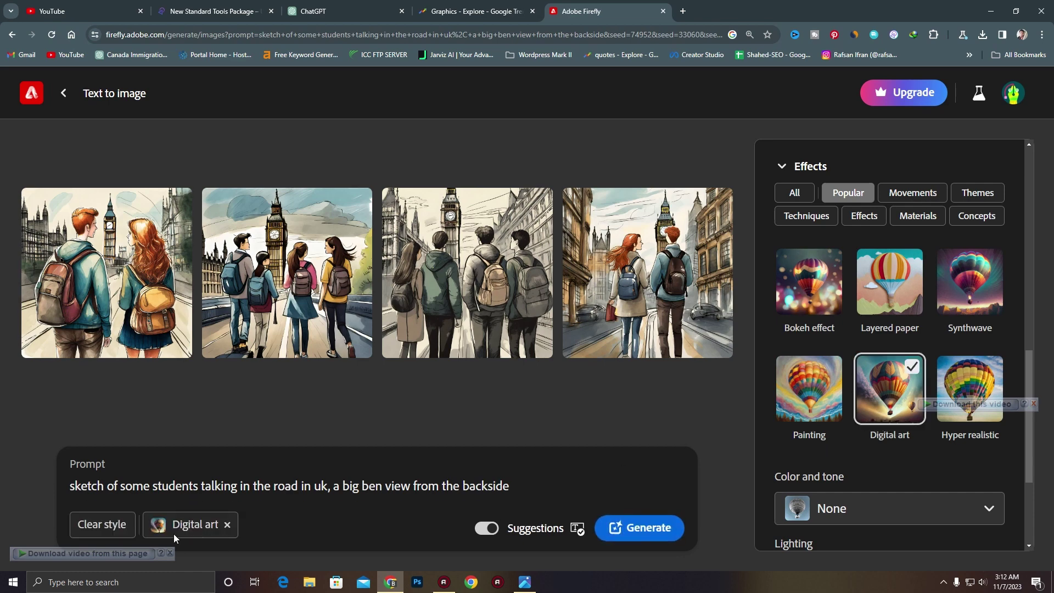
- Set the aspect ratio for the next generation to Landscape (4:3)
scroll(883, 302, up, 10)
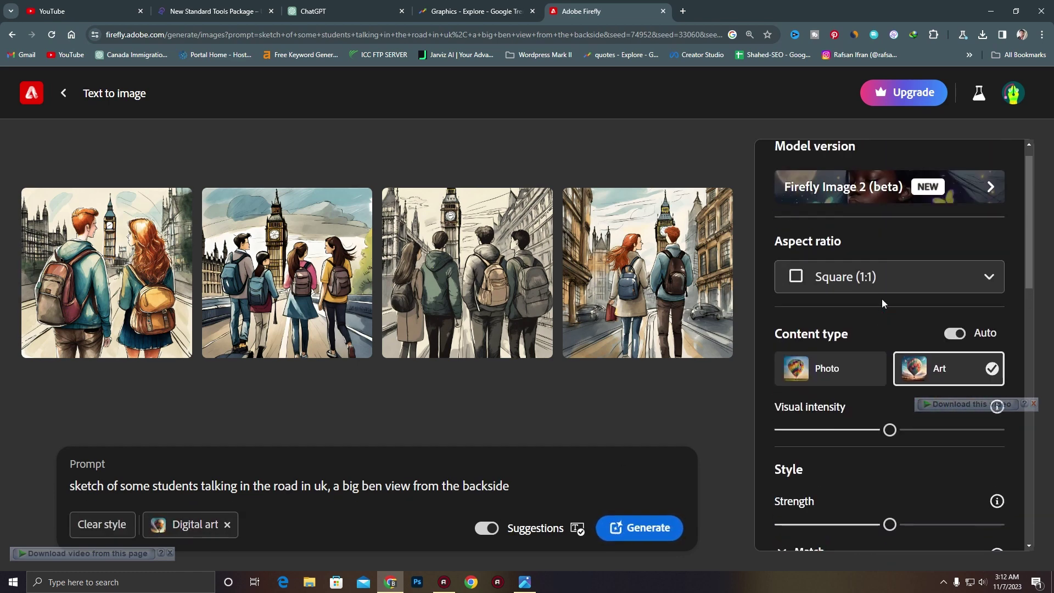
click(874, 307)
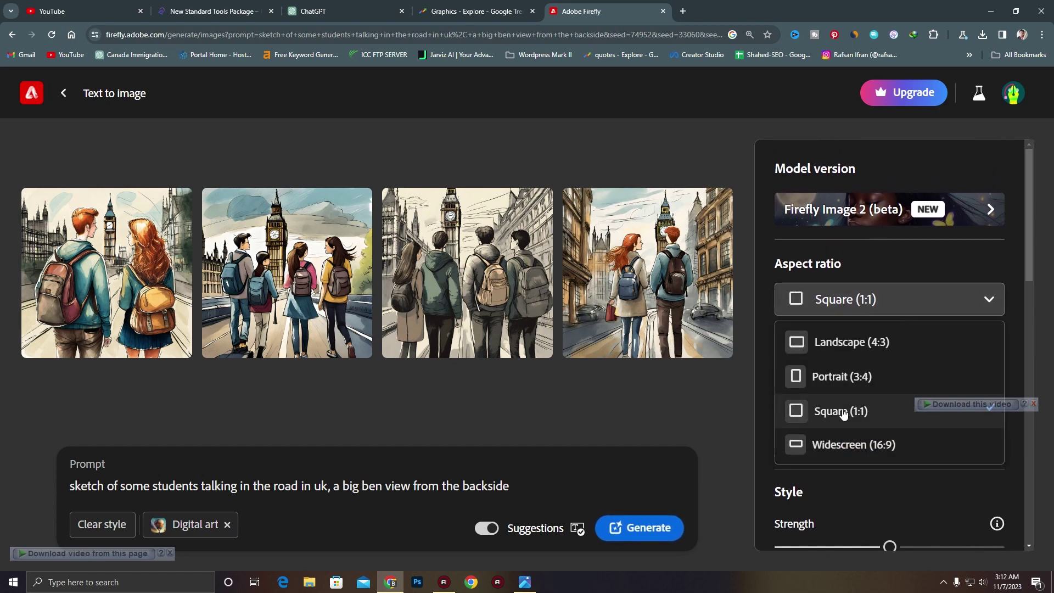
click(831, 354)
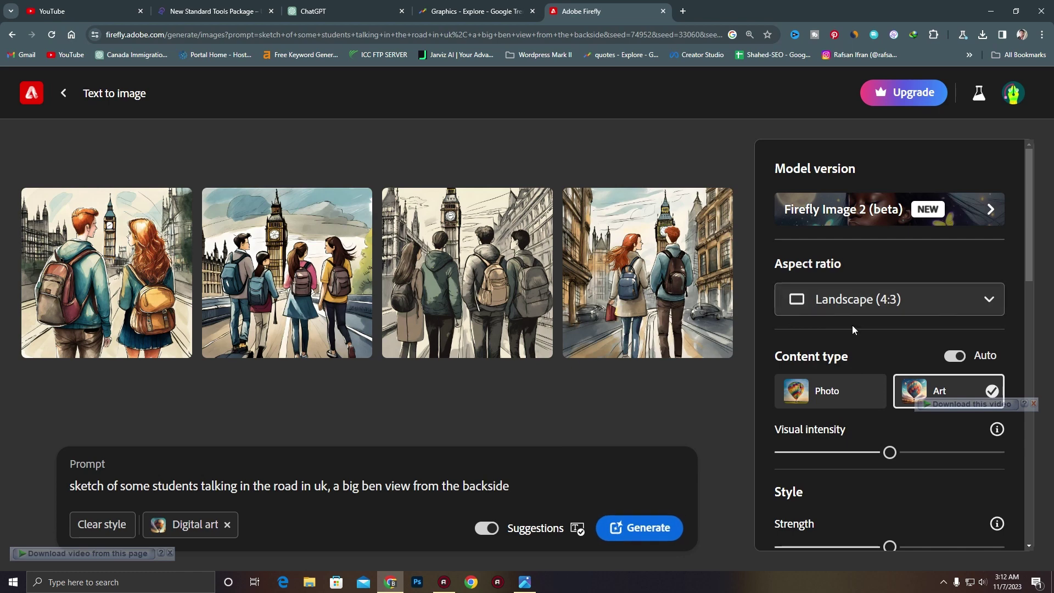
click(841, 308)
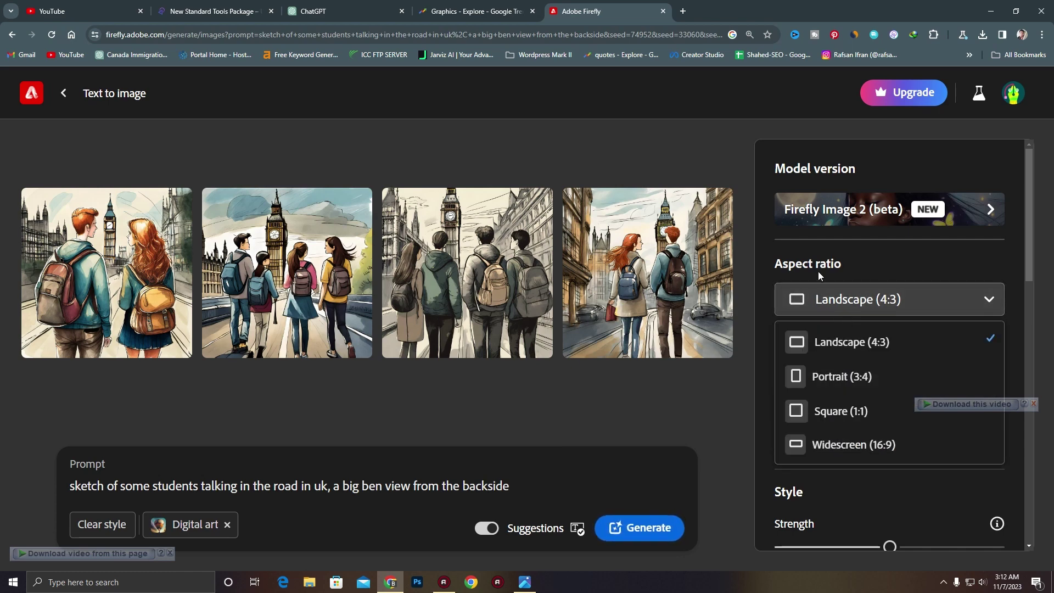
click(903, 268)
scroll(887, 318, down, 2)
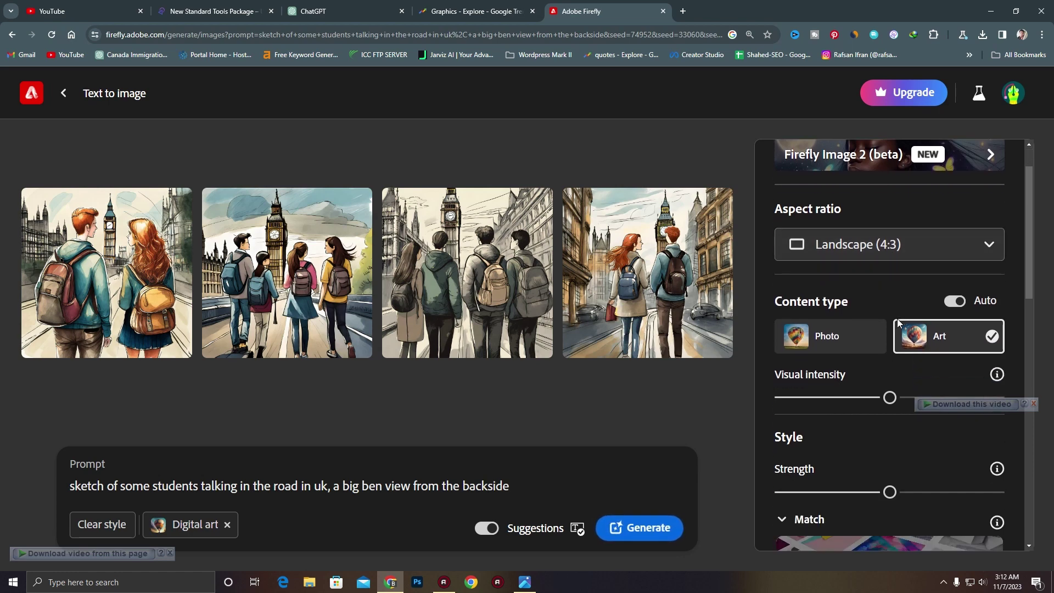
- Raise the visual intensity slightly above the middle of its range and review the style options
scroll(897, 318, down, 1)
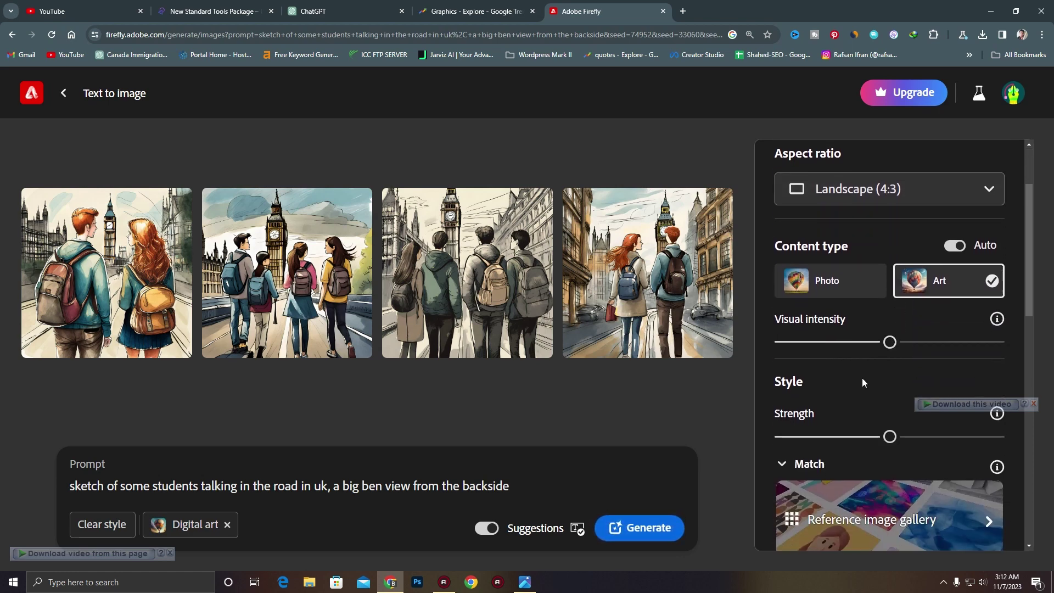
scroll(862, 377, down, 1)
drag(898, 288, 916, 288)
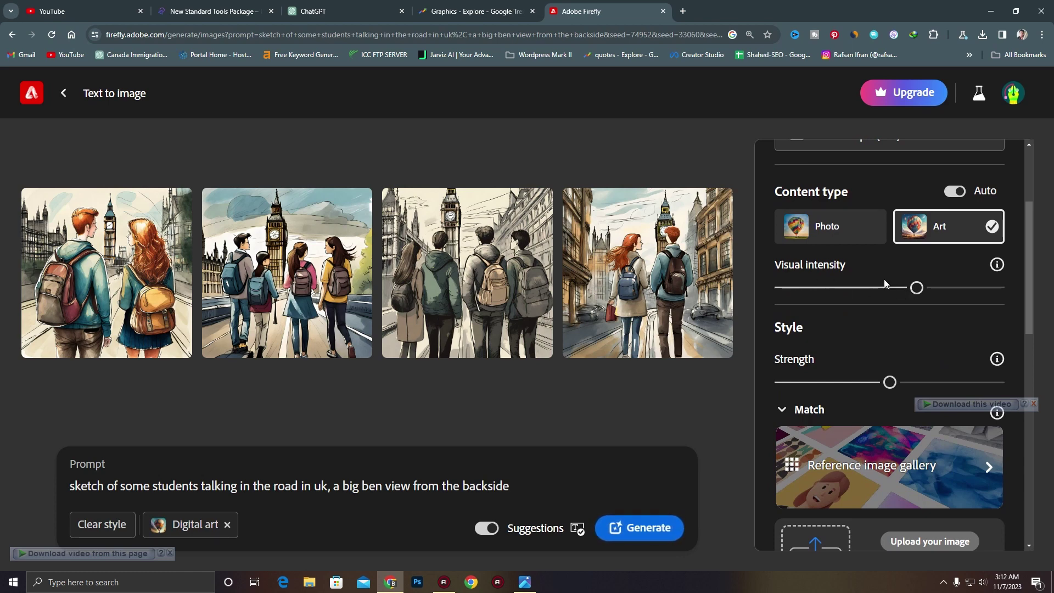
scroll(793, 387, down, 2)
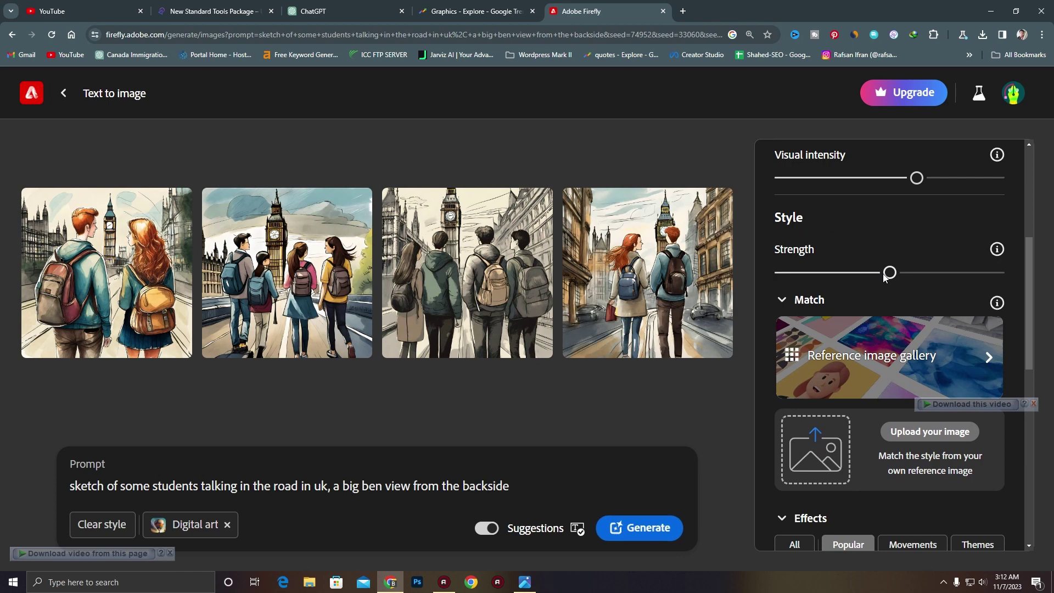
scroll(821, 330, down, 5)
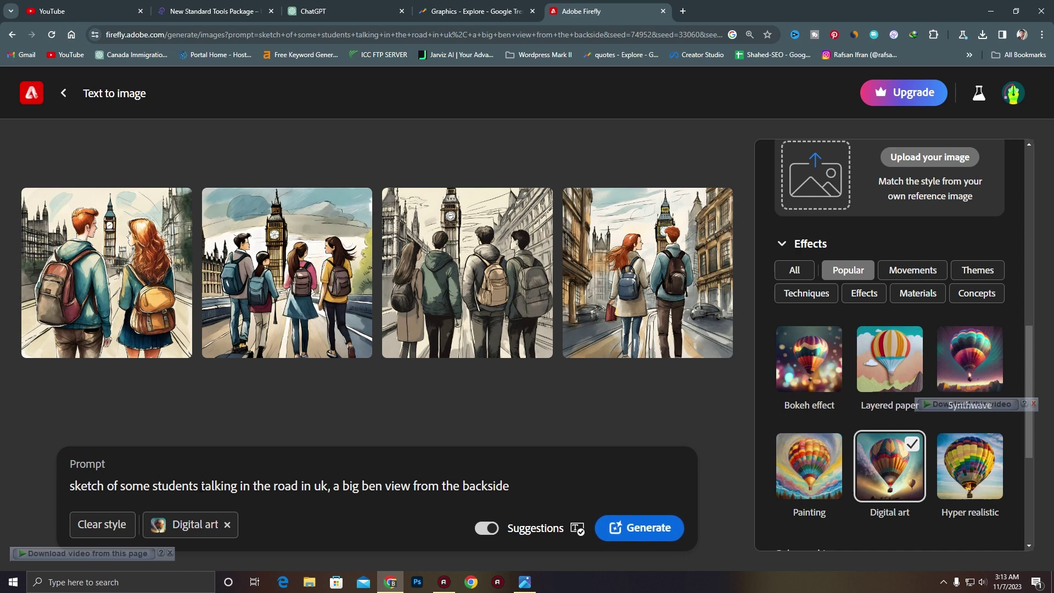
- Replace the word "talking" in the prompt with "studing"
drag(201, 486, 249, 486)
click(220, 486)
drag(202, 486, 239, 486)
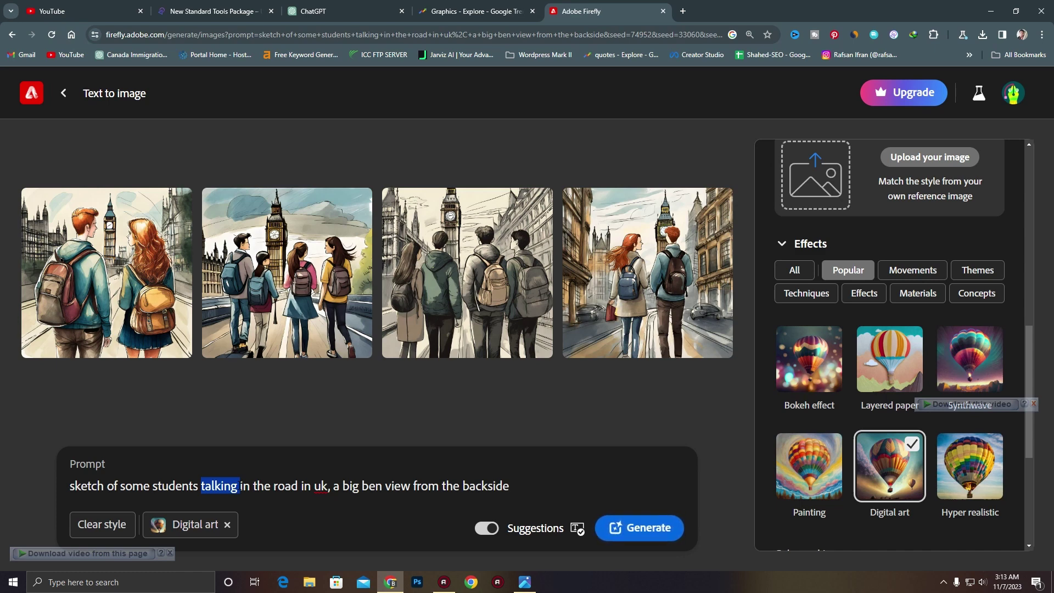
text(studing)
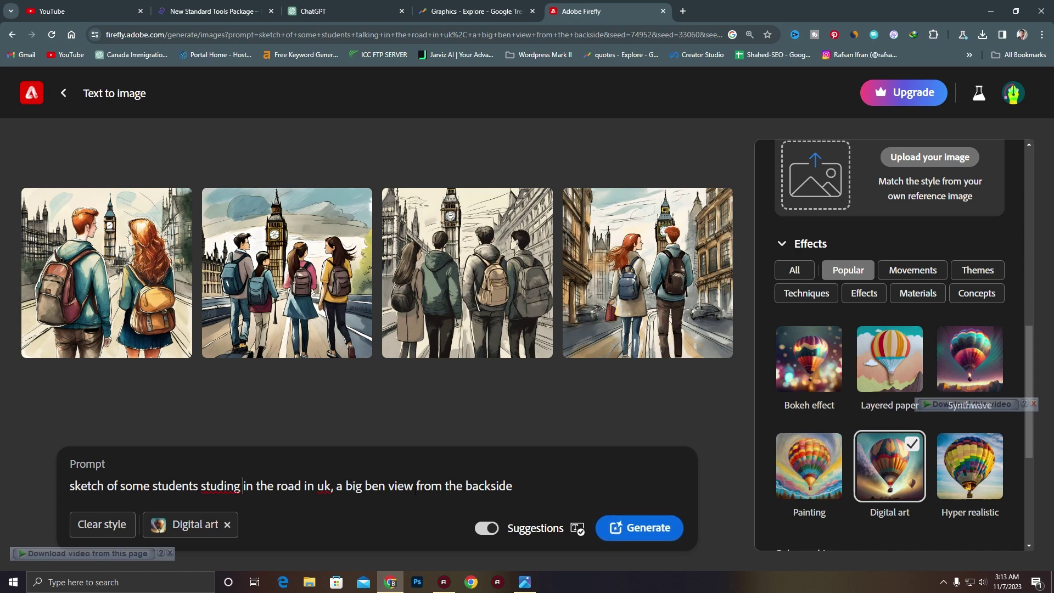
- Append "and a uk flag" to the end of the prompt and generate new images
click(522, 486)
text(and a)
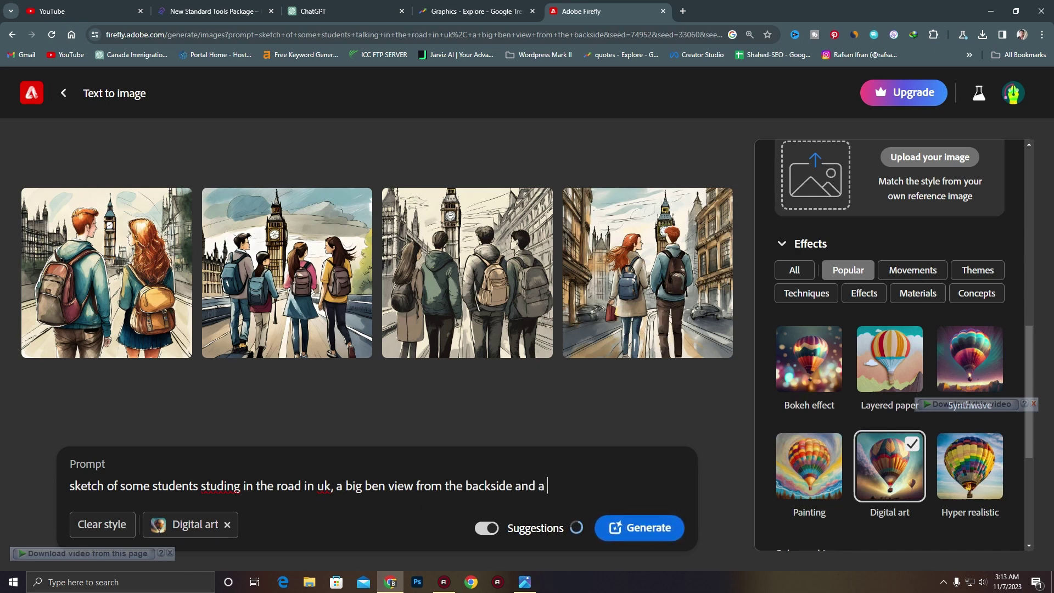
text( uk flag)
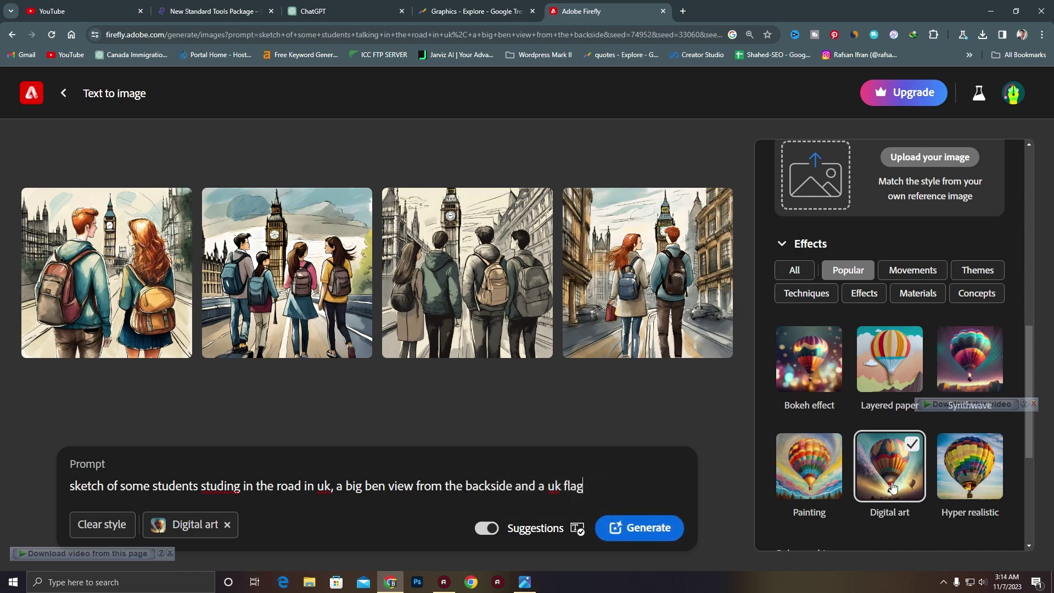
click(646, 534)
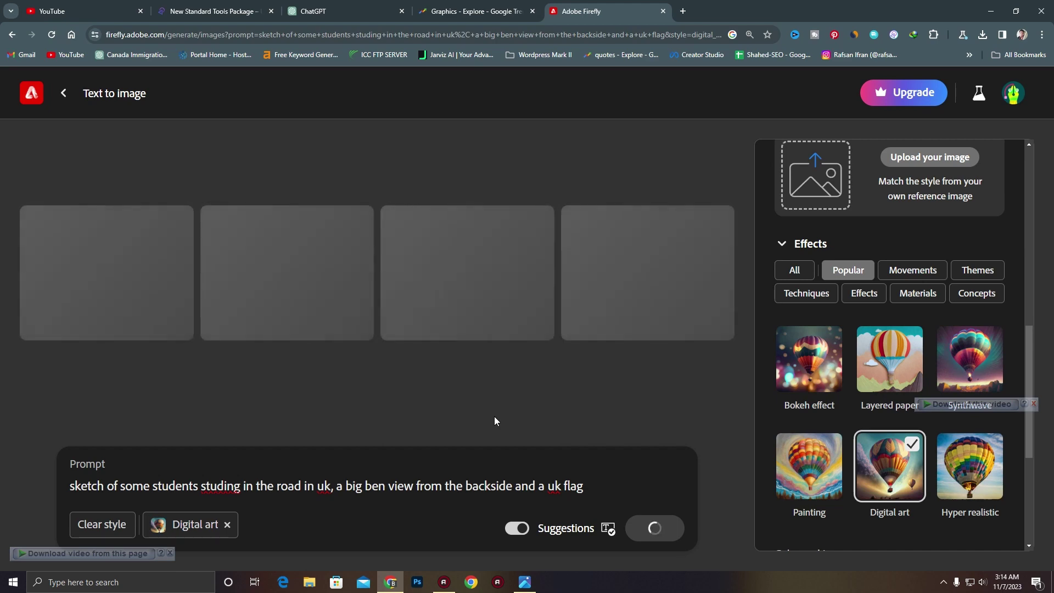
- Inspect all four new images in the large preview and look at the editing options for the second one
key(ctrl+plus)
key(ctrl+plus)
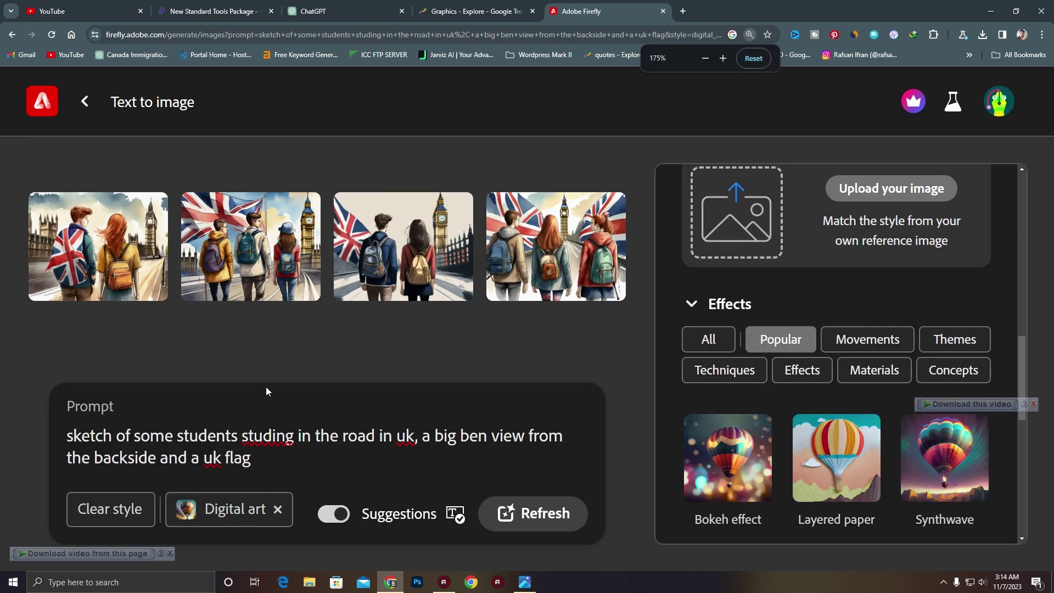
key(ctrl+minus)
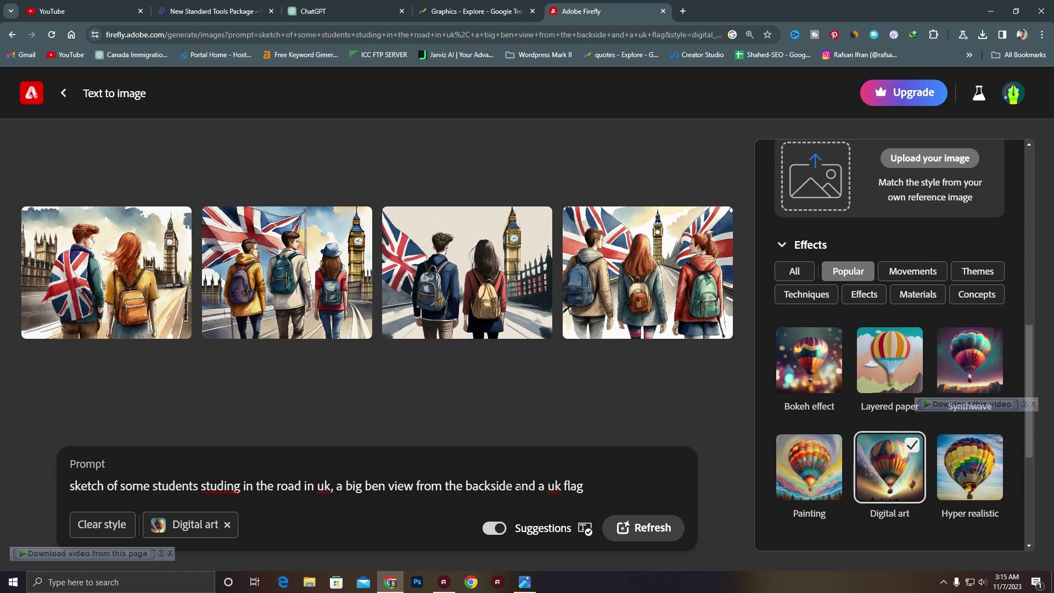
click(152, 272)
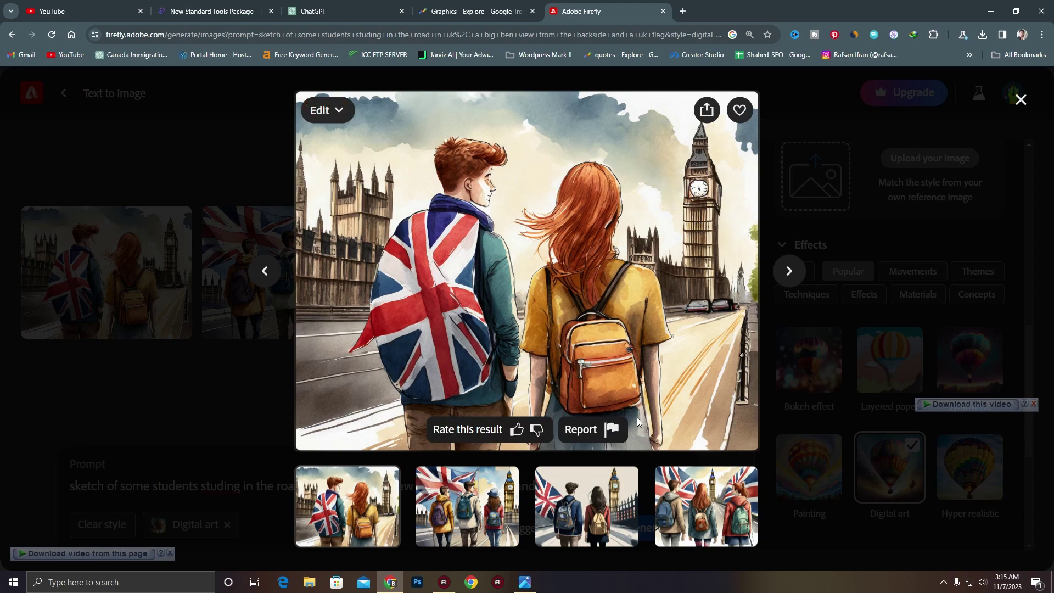
click(472, 517)
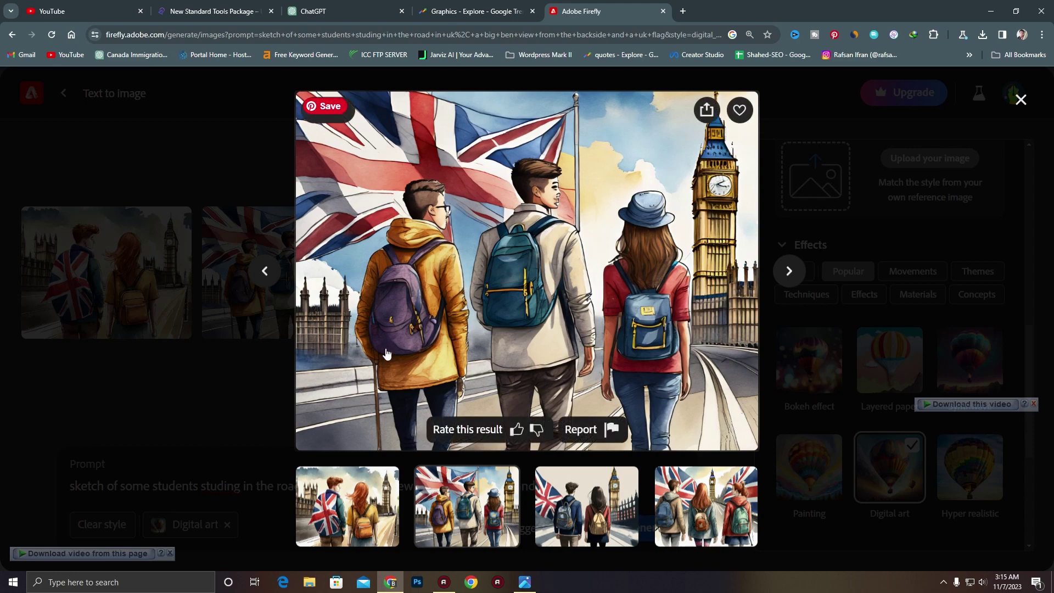
click(594, 522)
click(677, 520)
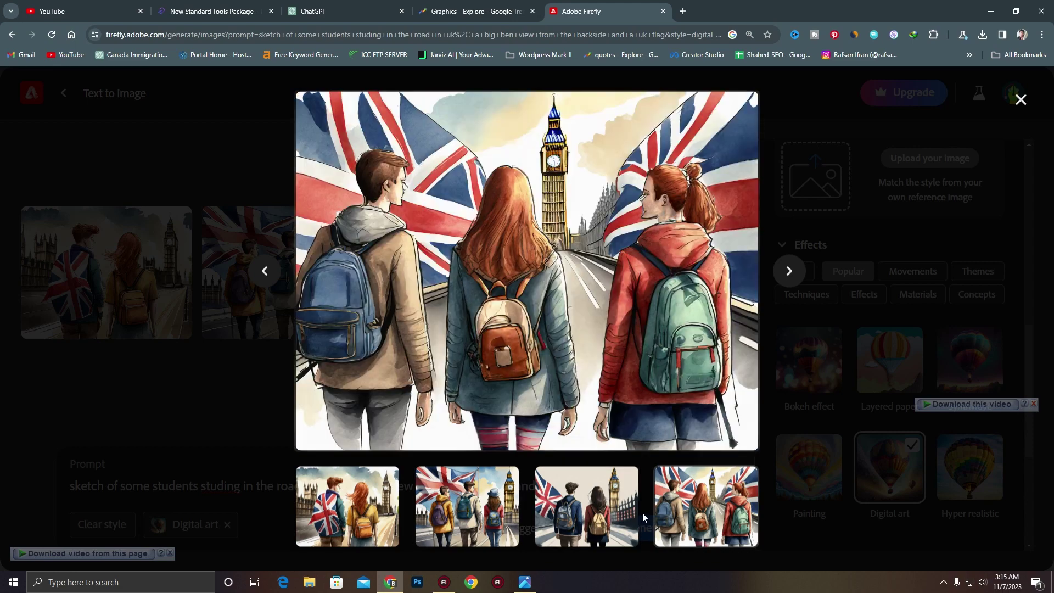
click(497, 516)
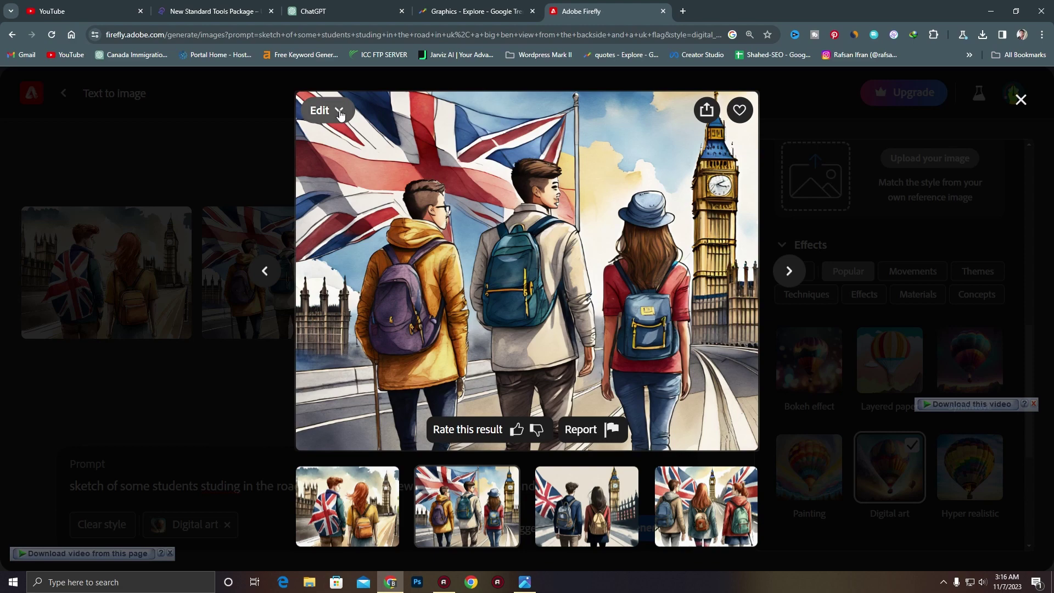
click(338, 112)
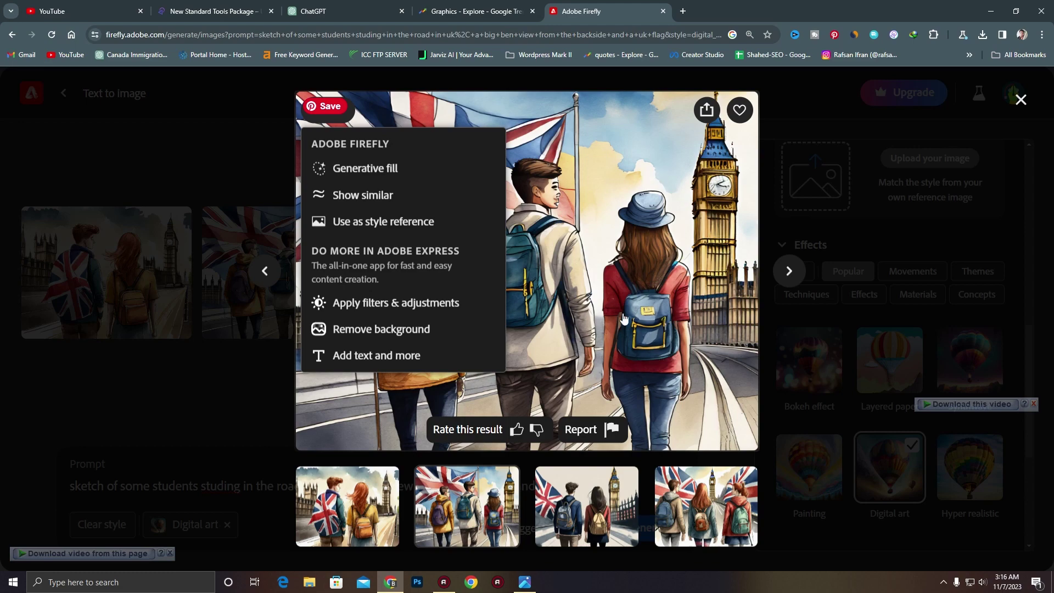
- Download the first generated image, with the flag draped over the student's back
click(357, 517)
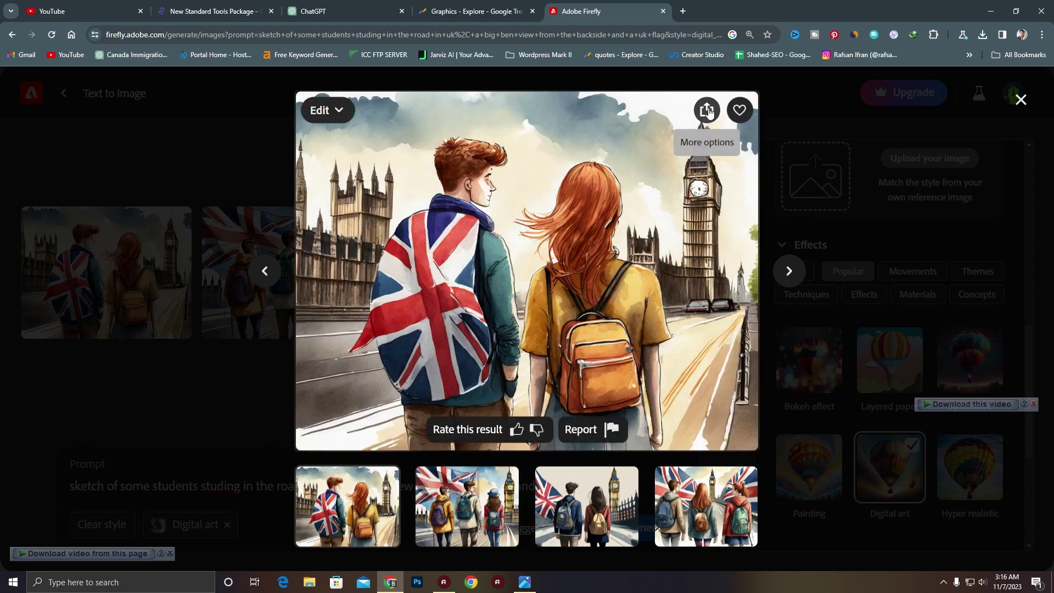
click(708, 110)
click(722, 143)
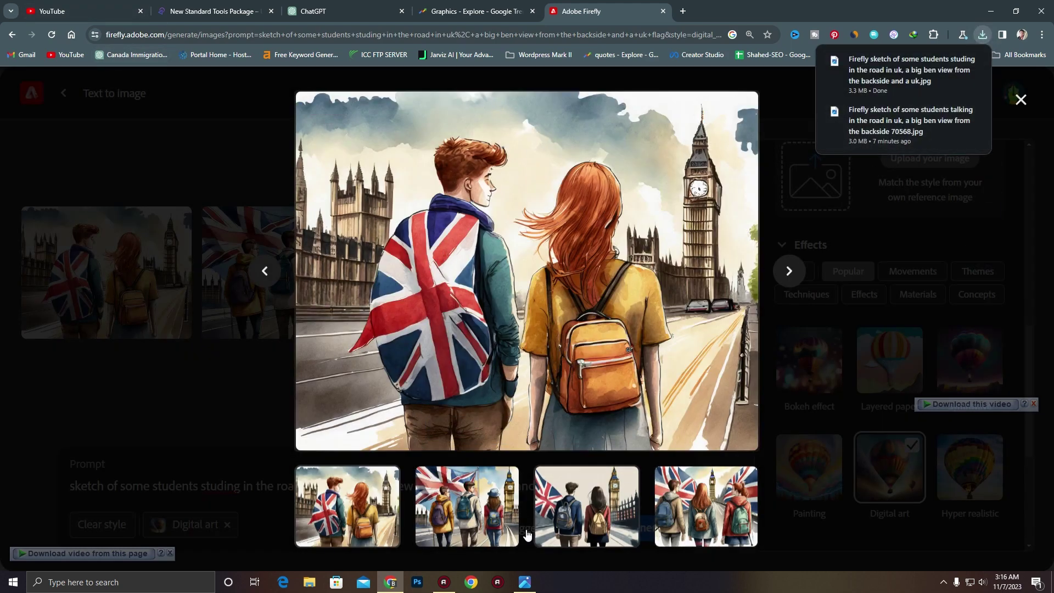
- Generate images similar to the first one with Show similar, dismissing the user guidelines notices
mouse_move(580, 371)
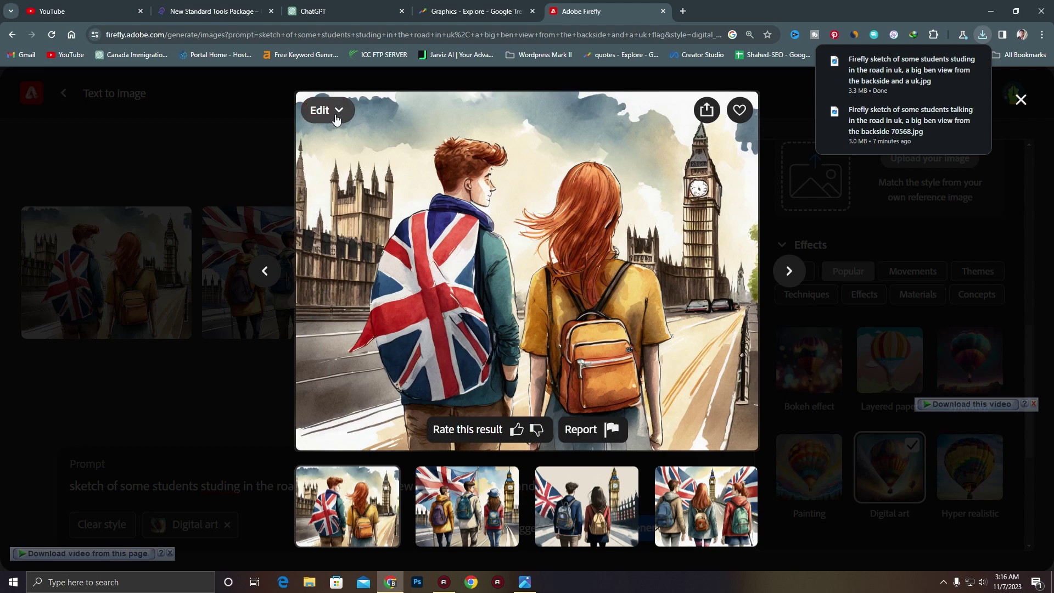
click(336, 115)
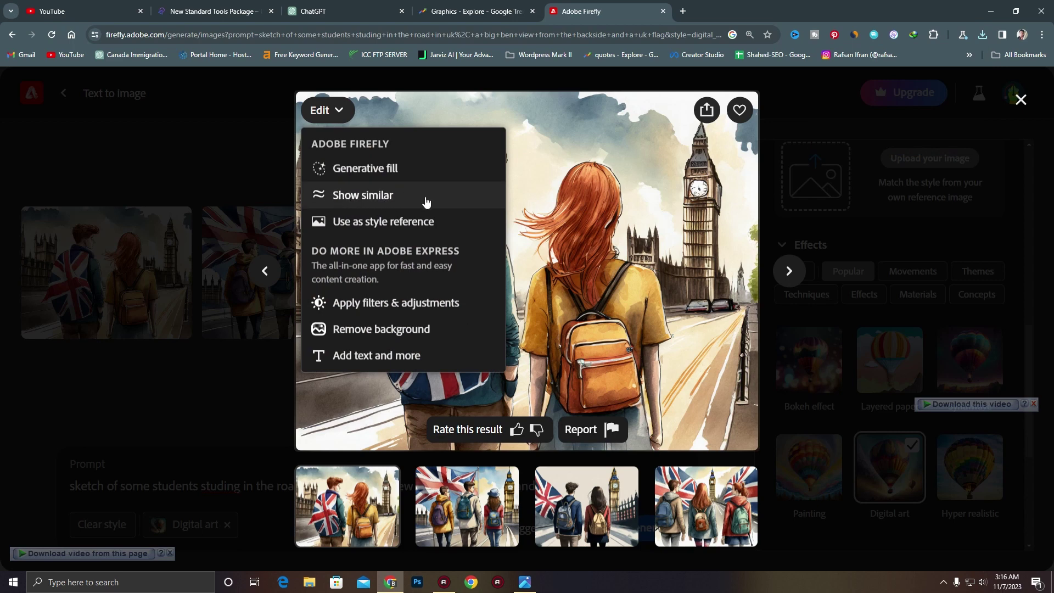
click(382, 204)
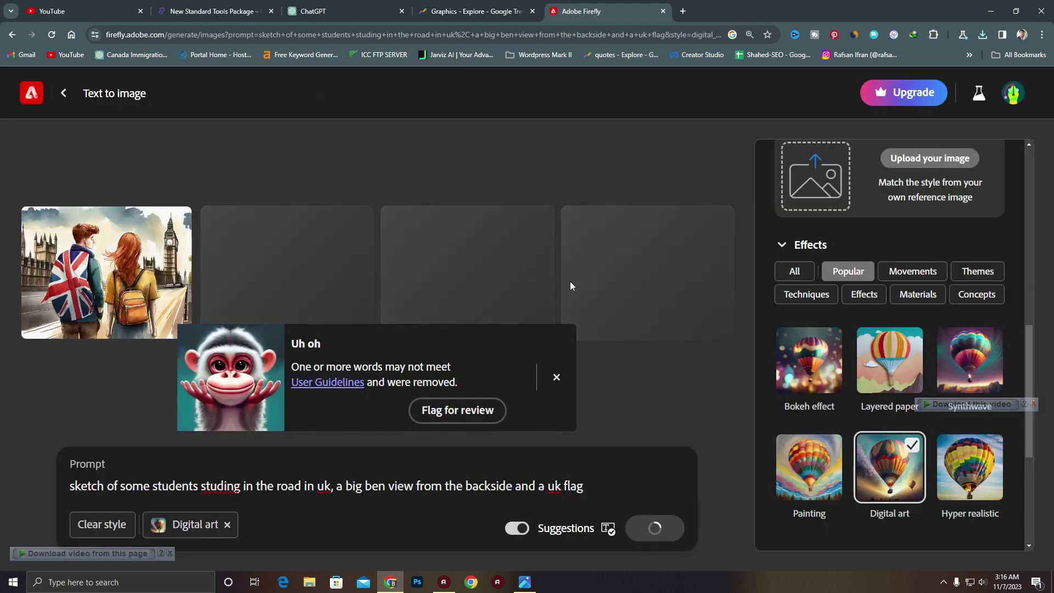
click(556, 376)
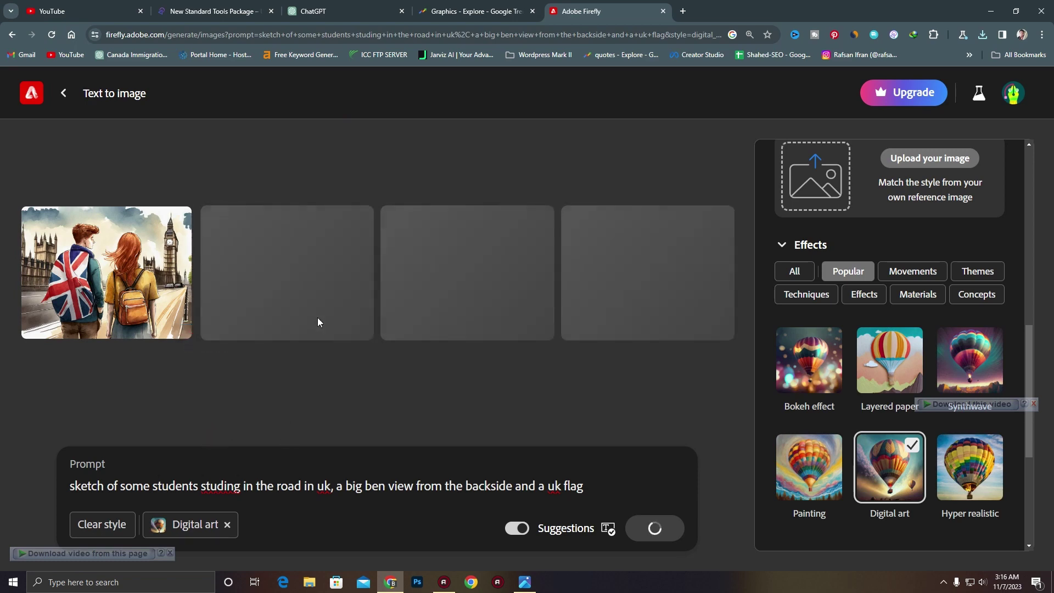
scroll(905, 323, up, 8)
scroll(913, 324, up, 2)
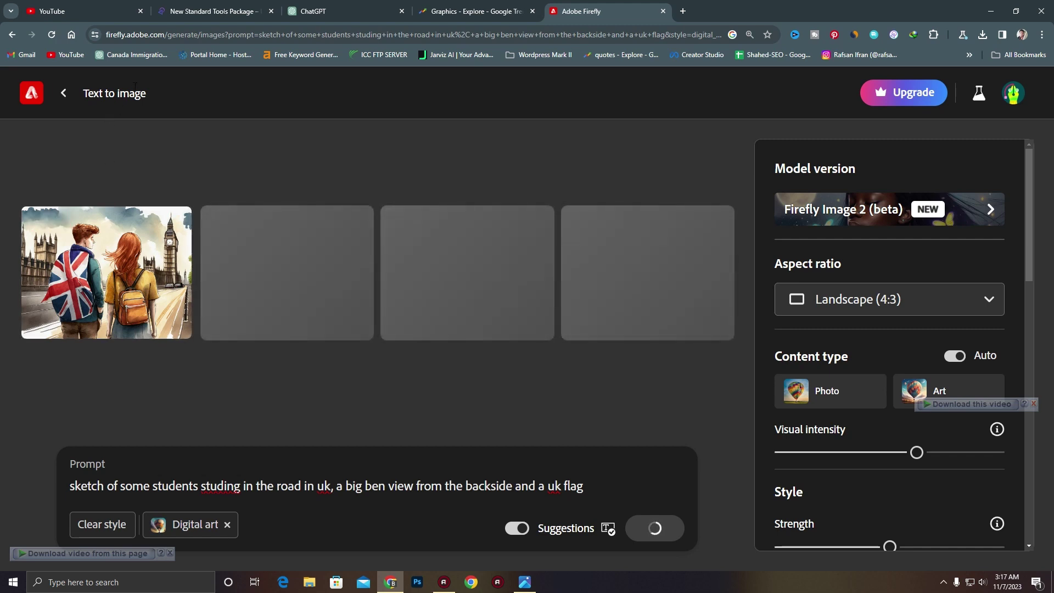
mouse_move(179, 271)
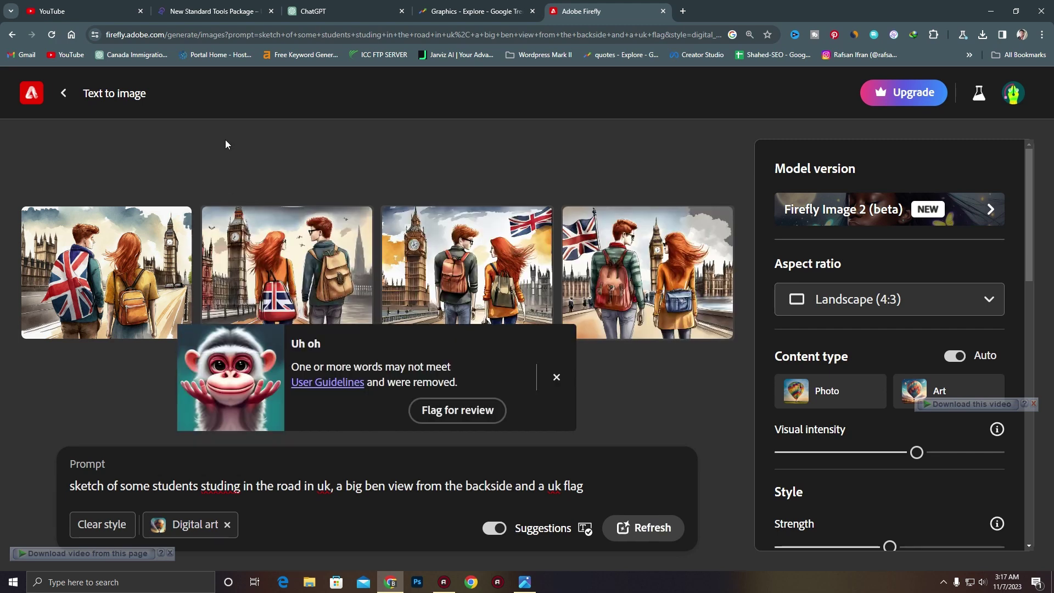
click(556, 377)
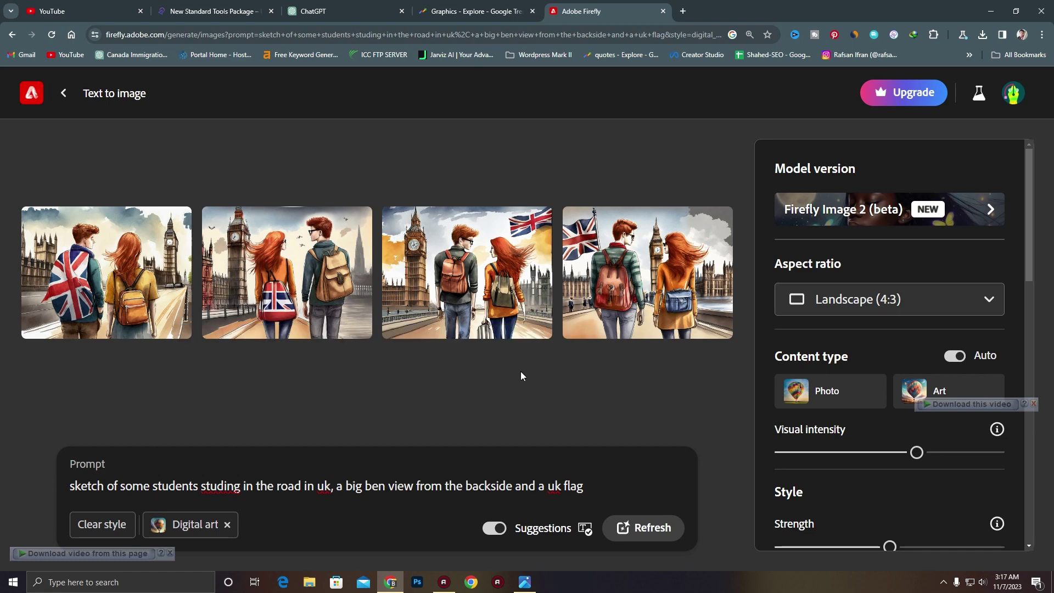
- Open the third similar image in the large preview and download it
click(447, 266)
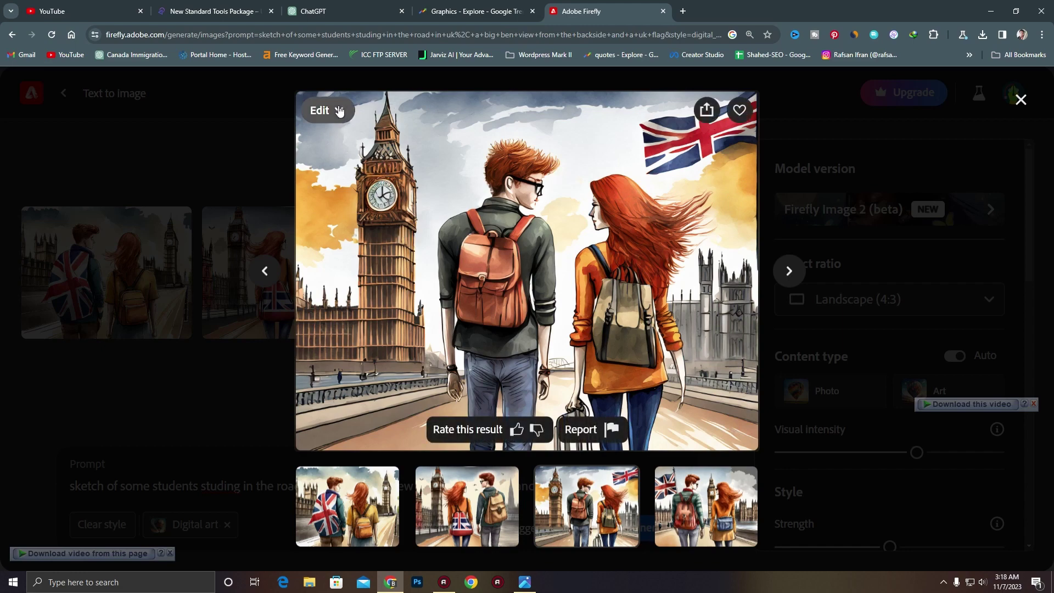
click(343, 110)
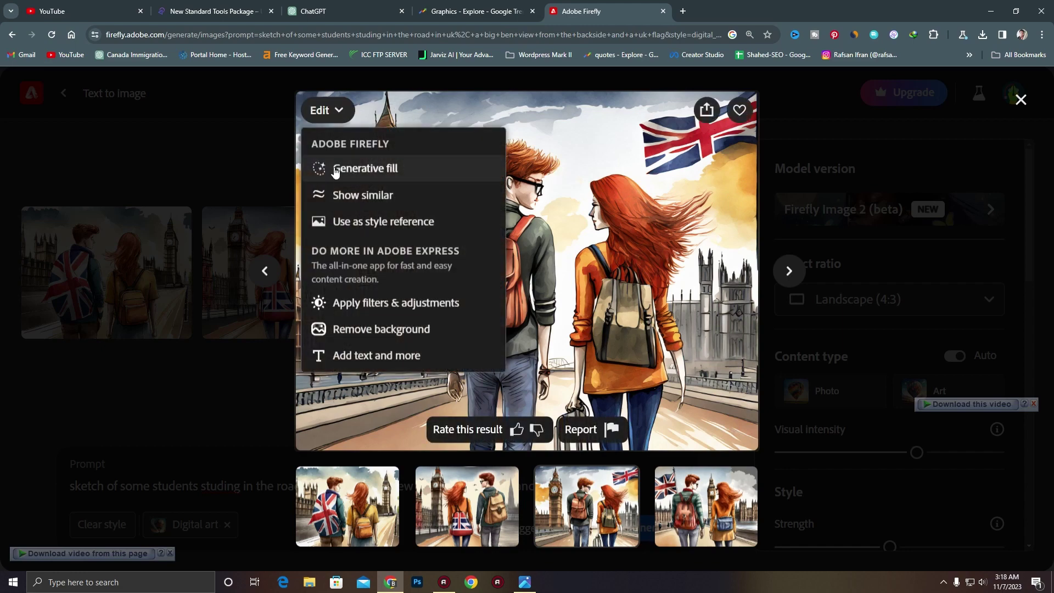
click(706, 111)
click(707, 112)
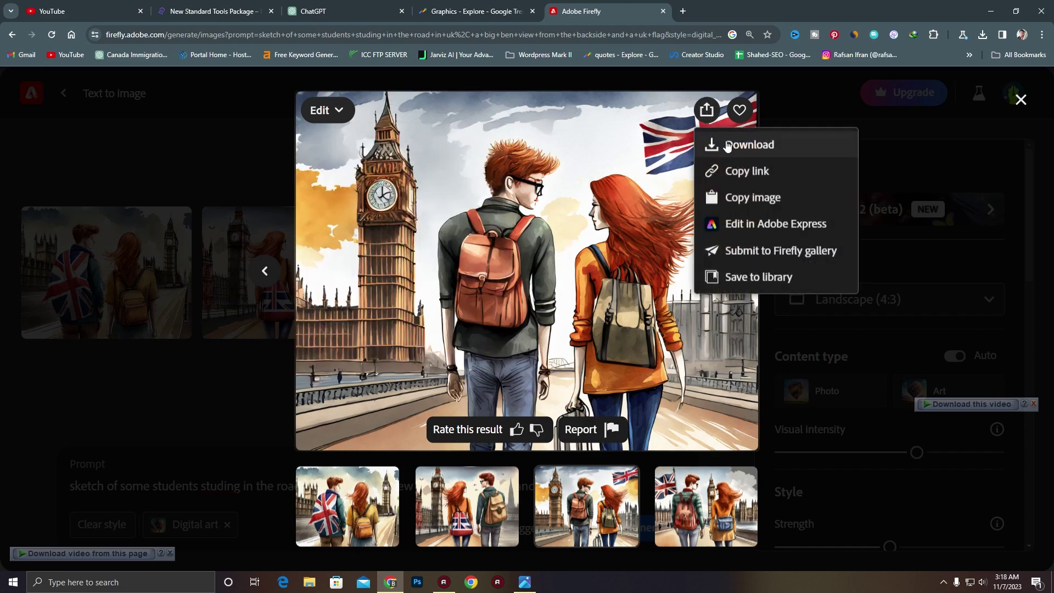
click(727, 145)
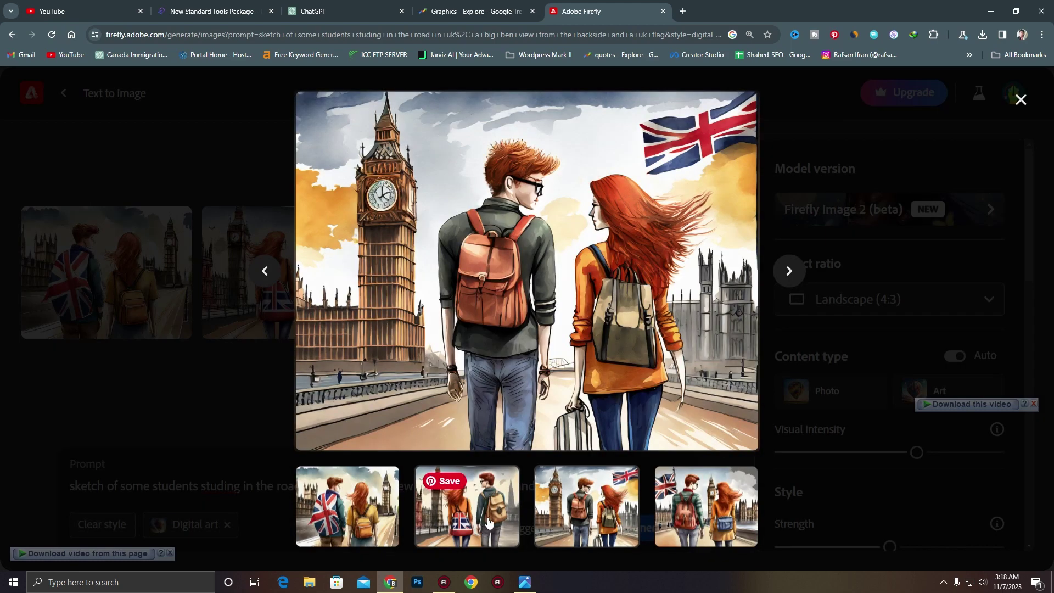
- Inspect the second, fourth and third similar images in the large preview, then return to the results
click(481, 527)
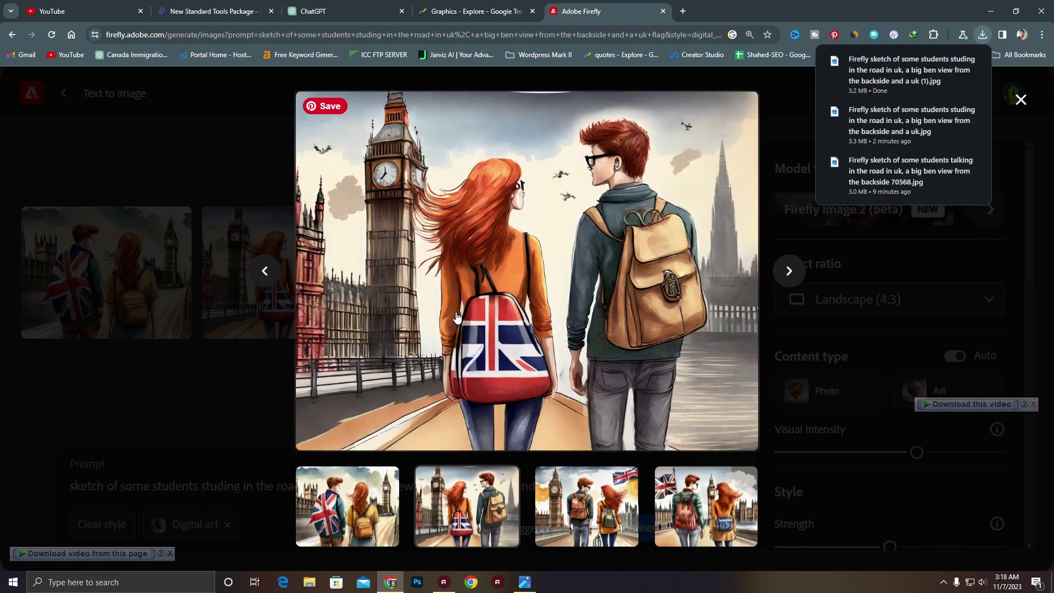
mouse_move(457, 317)
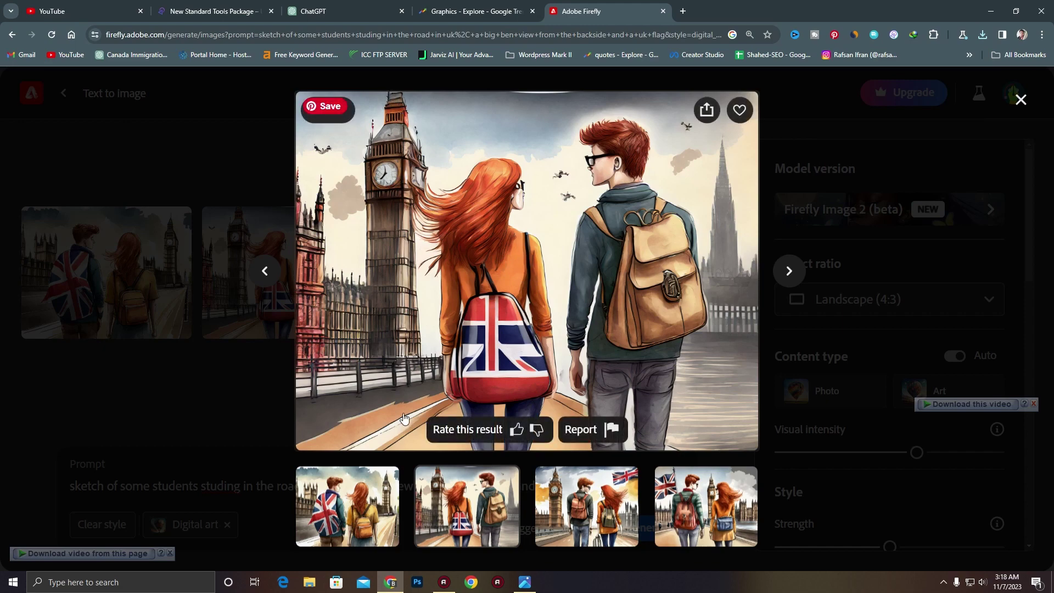
click(674, 497)
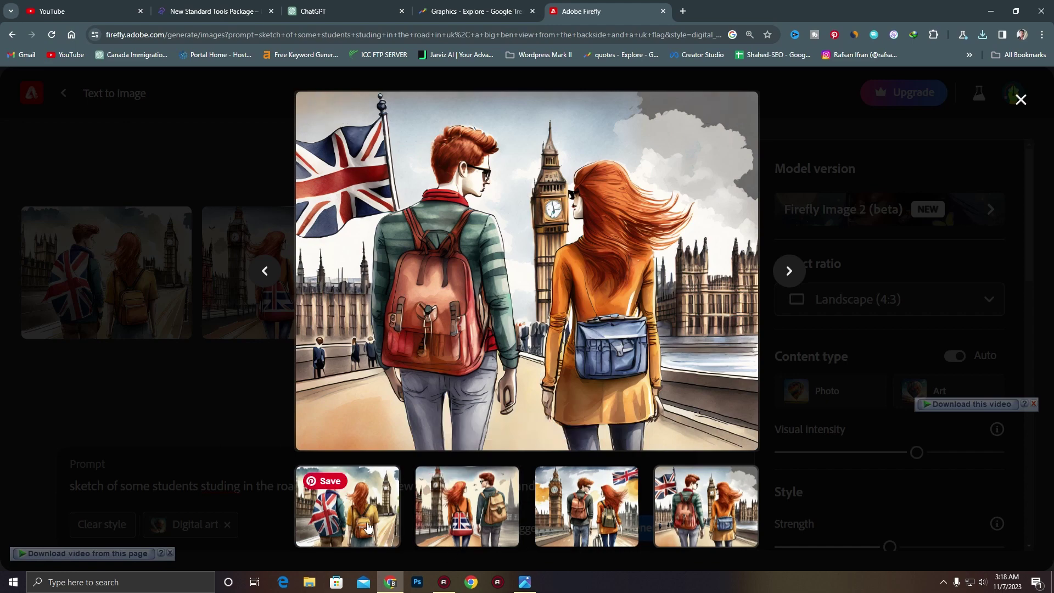
click(210, 432)
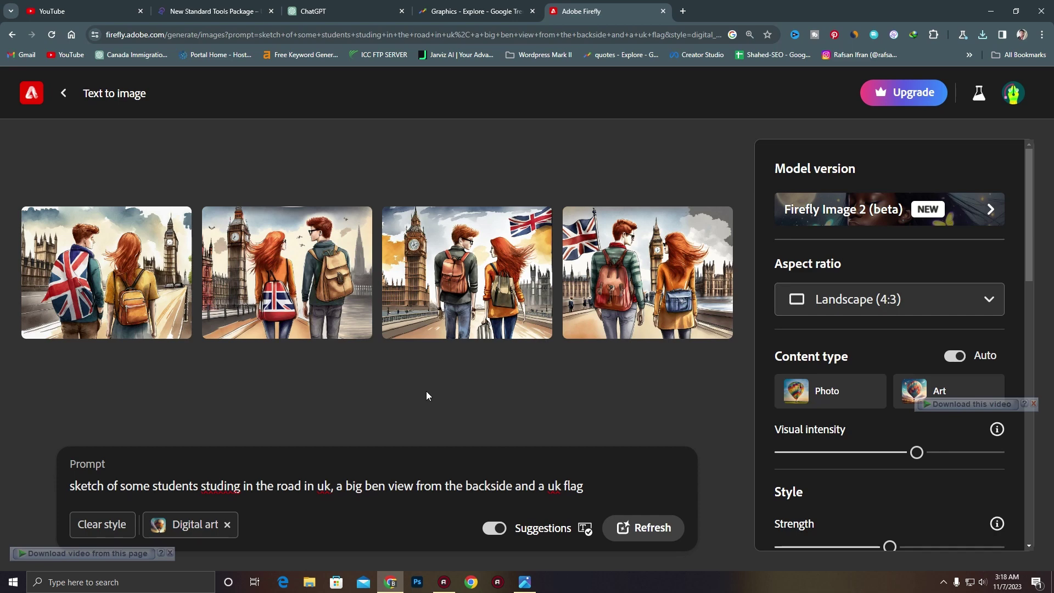
click(469, 312)
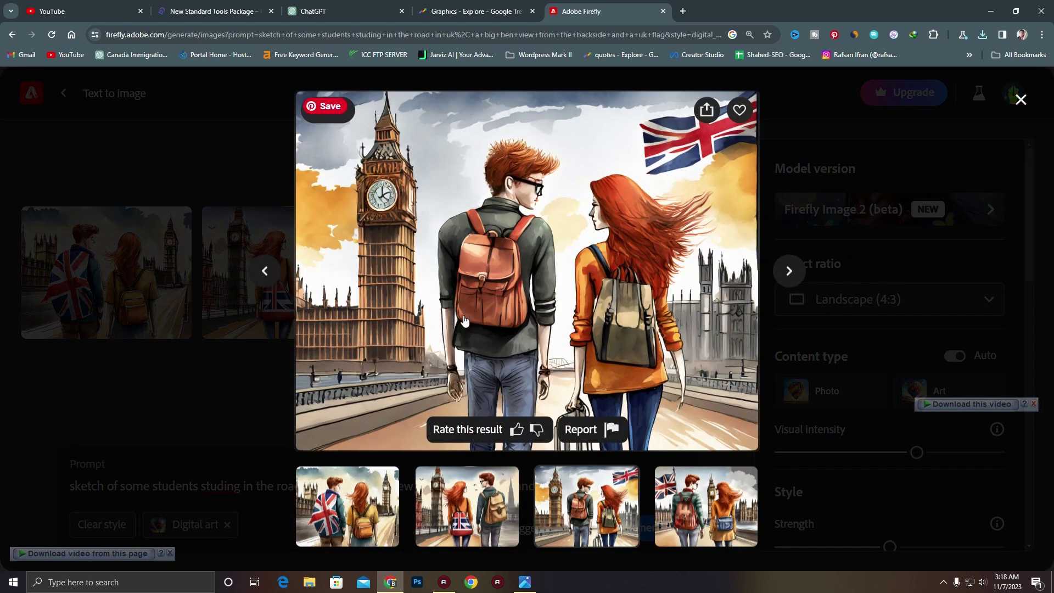
click(242, 396)
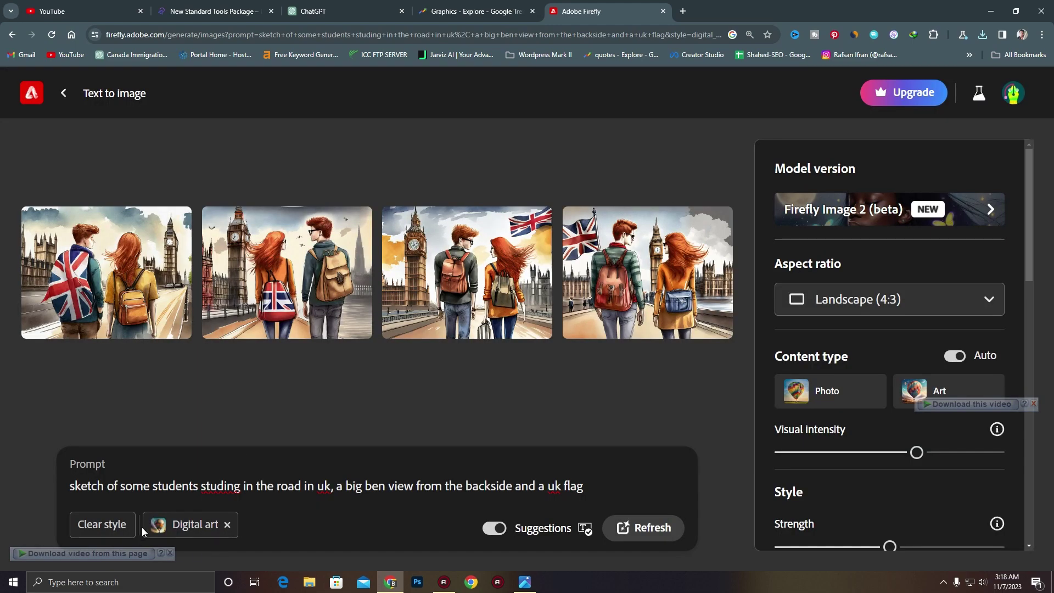